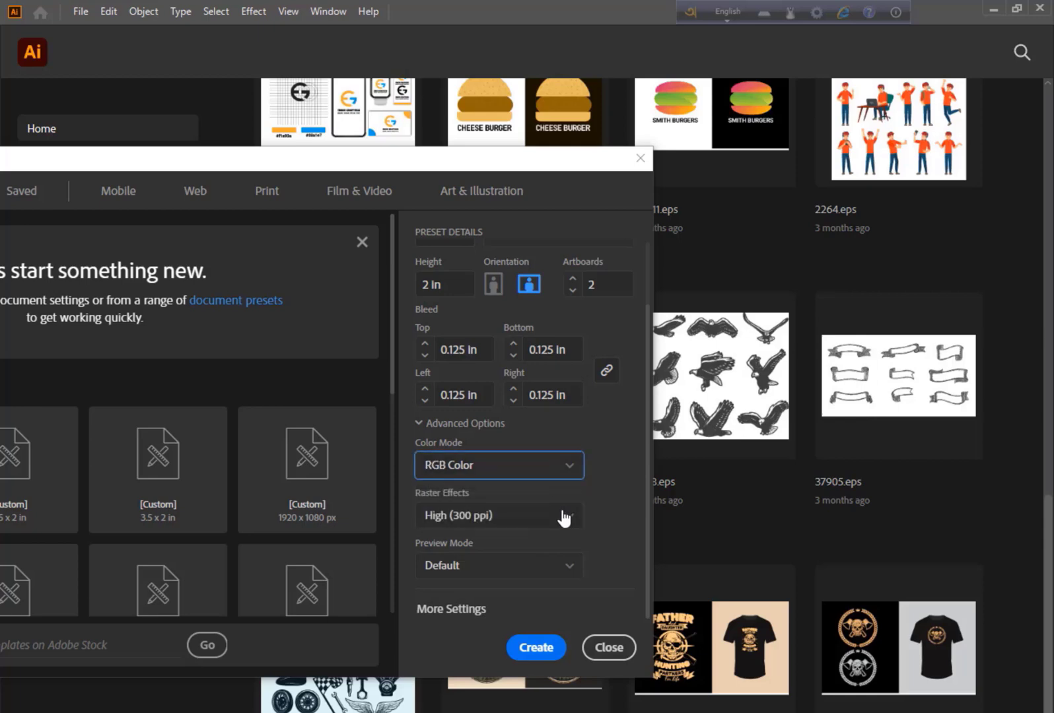
Set the raster effects to Screen (72 ppi) and create the 3.5 × 2 in document
click(563, 515)
click(517, 601)
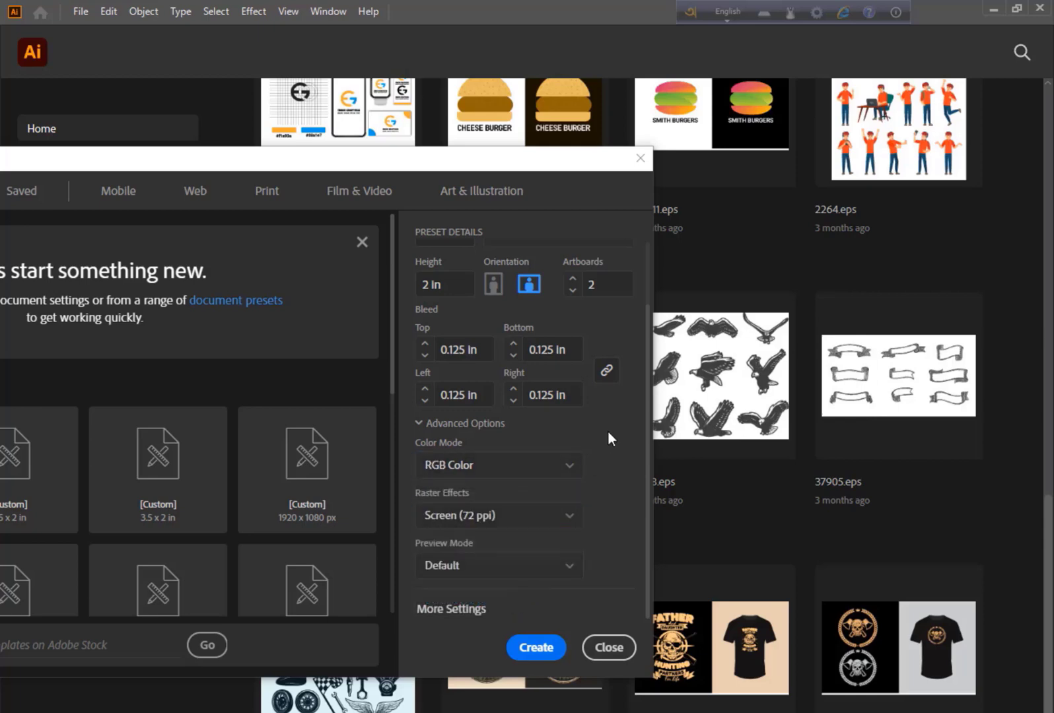
scroll(509, 440, up, 2)
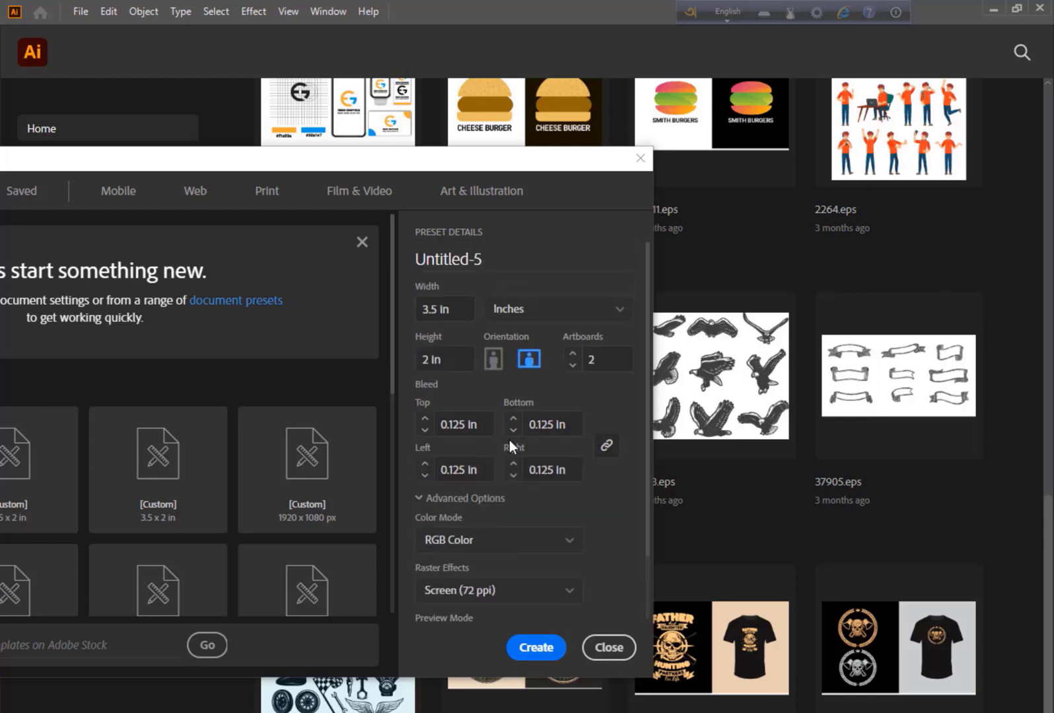
click(525, 648)
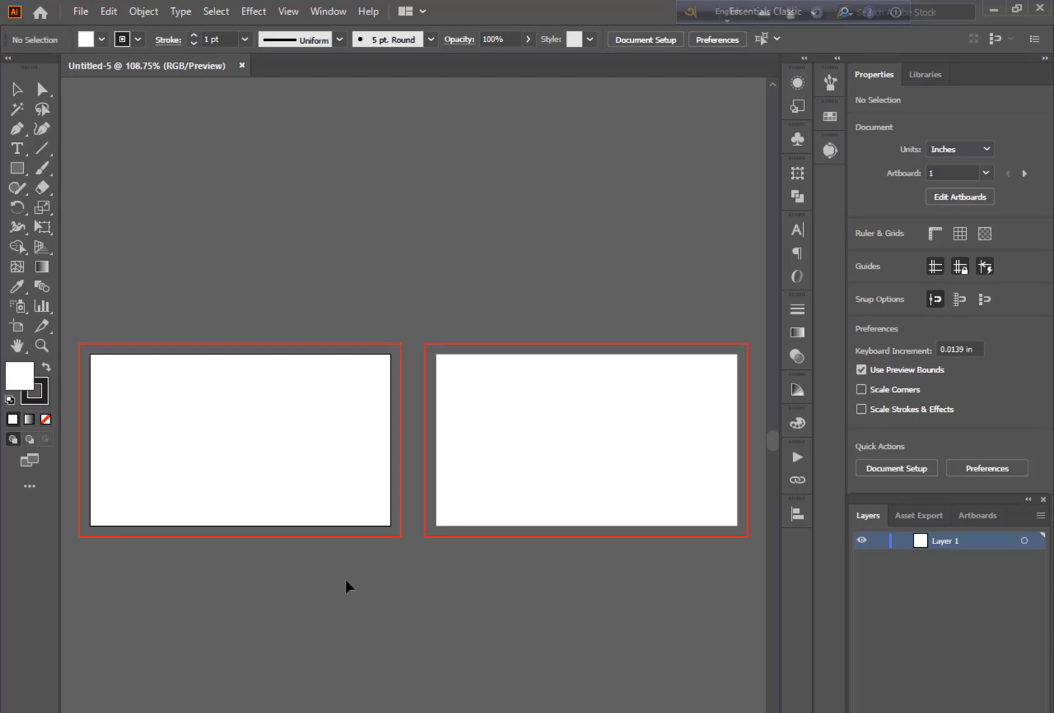
Draw a white rectangle without stroke, 3.75 × 2.25 in, covering the first artboard out to its bleed edges
key(ctrl+=)
key(ctrl+=)
drag(260, 498, 555, 495)
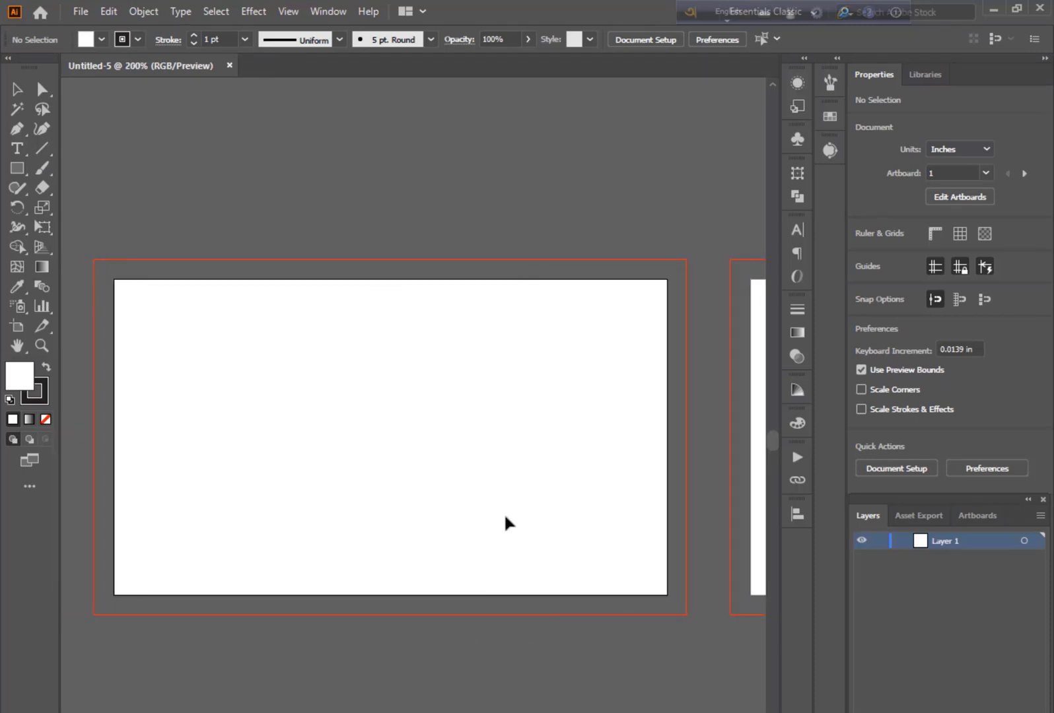
click(46, 419)
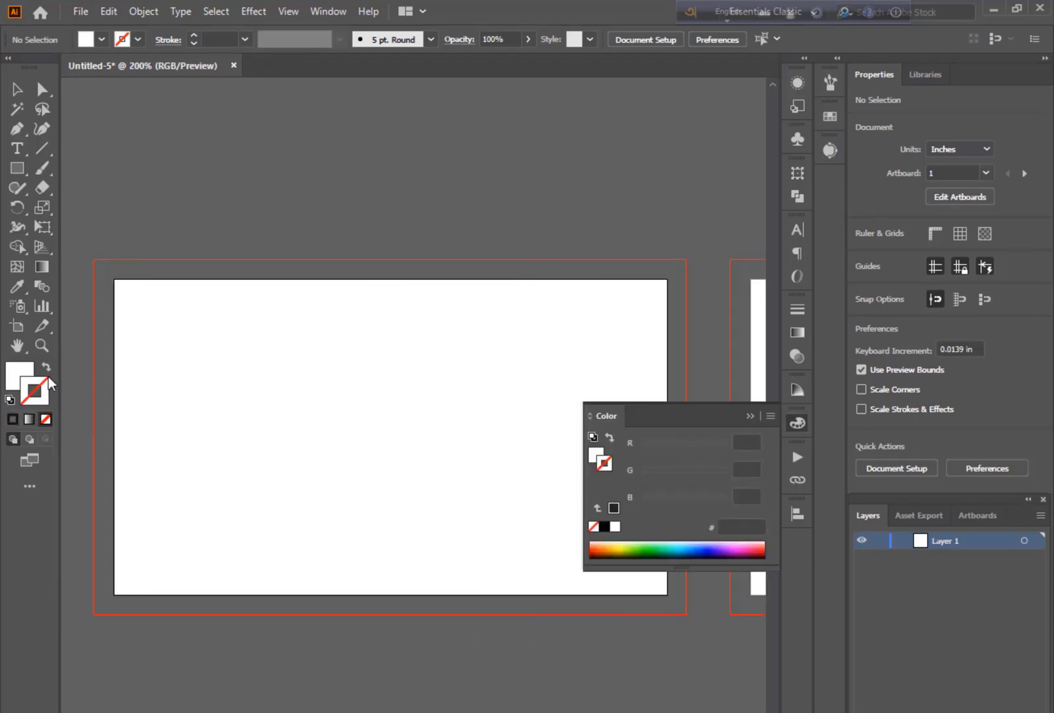
click(750, 416)
click(17, 168)
drag(95, 260, 688, 614)
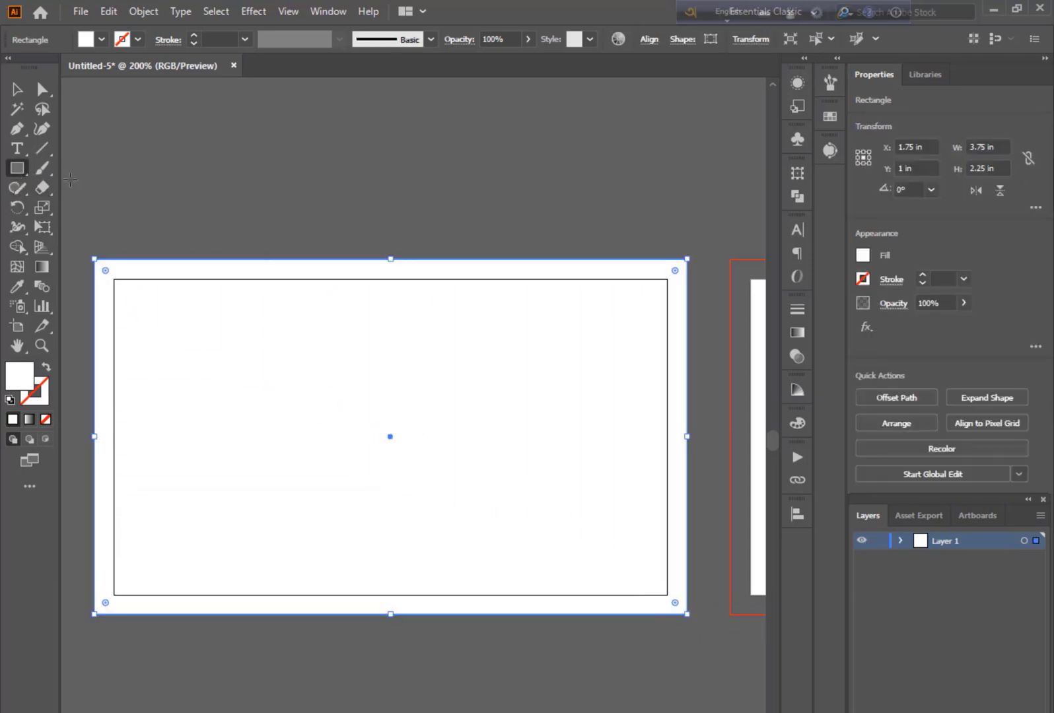
Offset the bleed rectangle's path by -0.25 in with miter joins and turn the resulting inner rectangle into a guide
key(v)
click(218, 165)
click(250, 362)
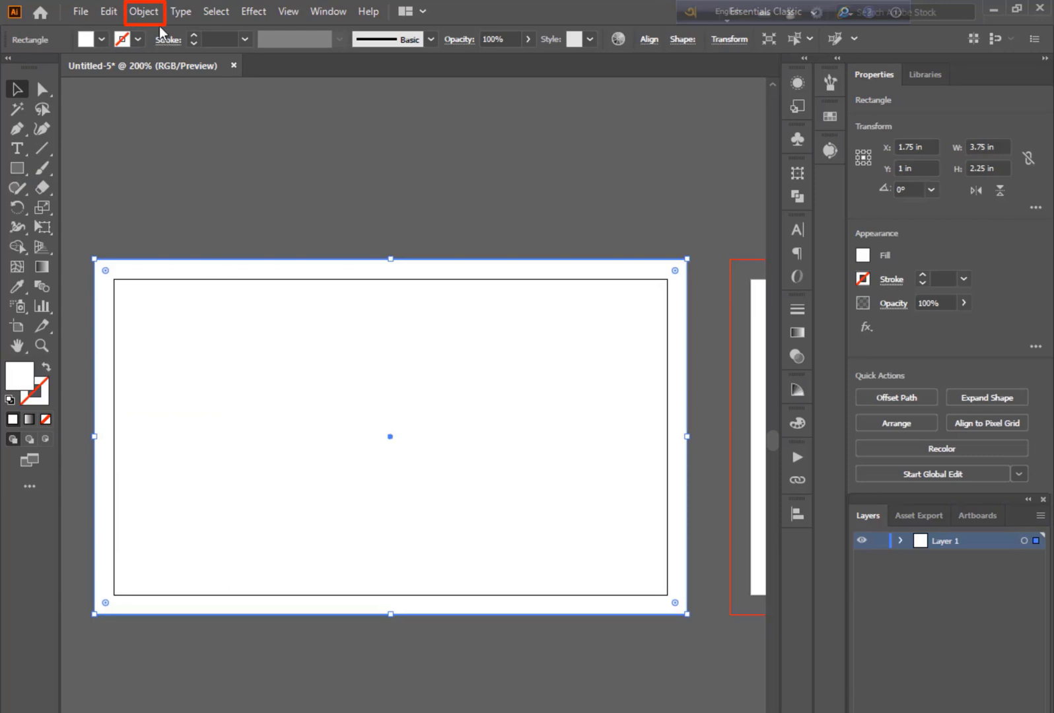
click(144, 12)
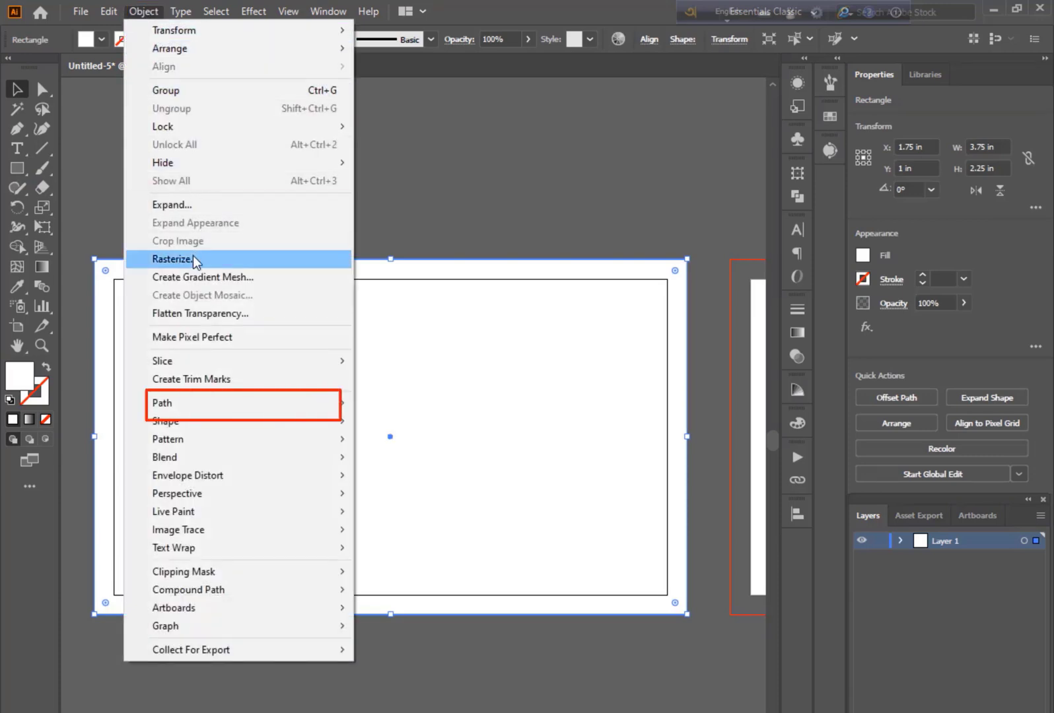
mouse_move(200, 400)
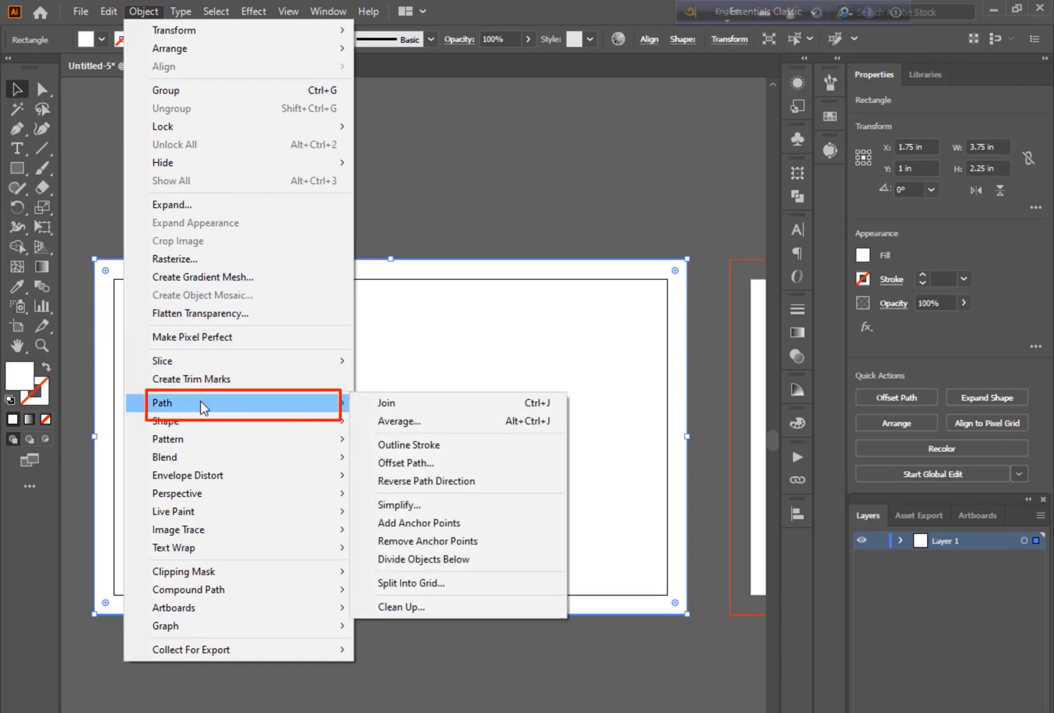
click(408, 464)
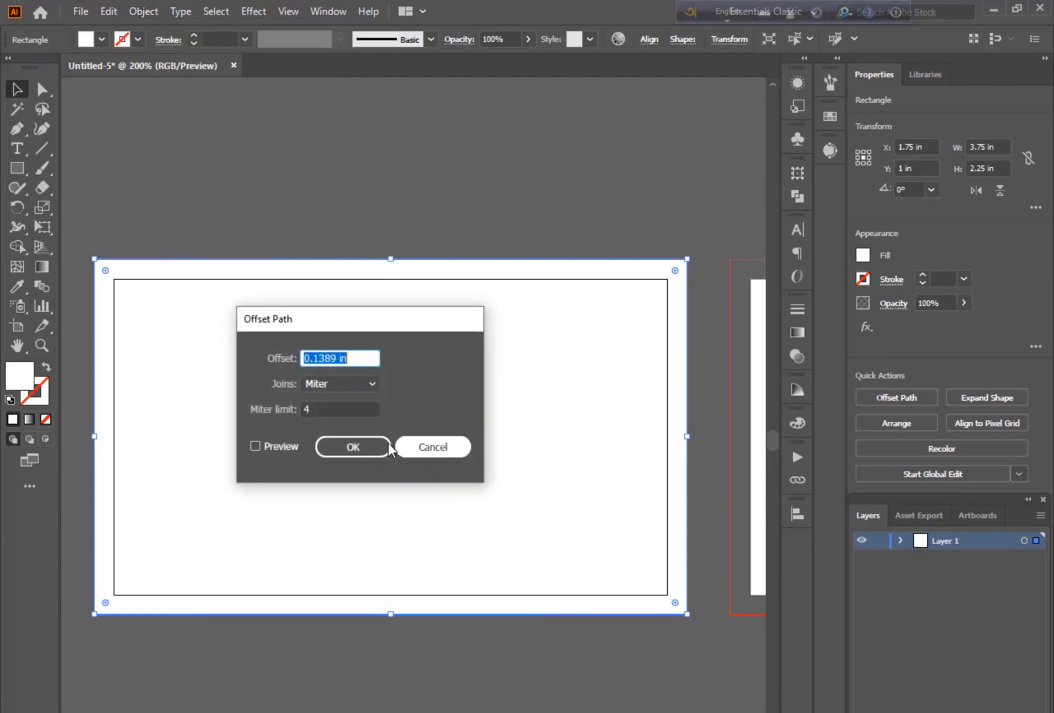
click(276, 447)
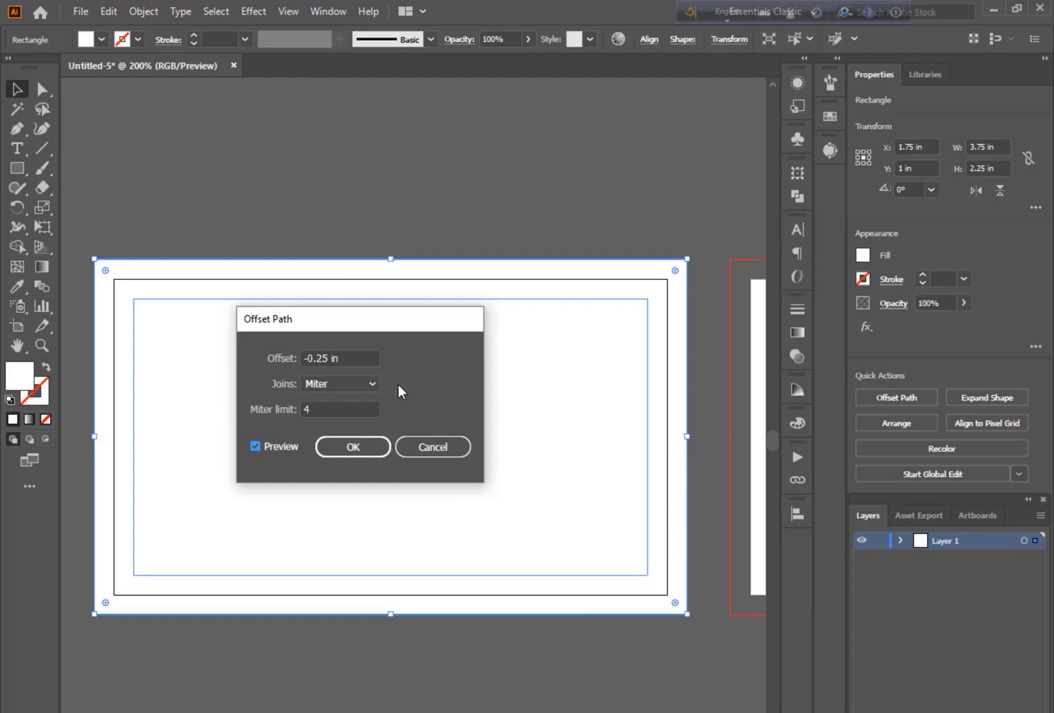
click(344, 358)
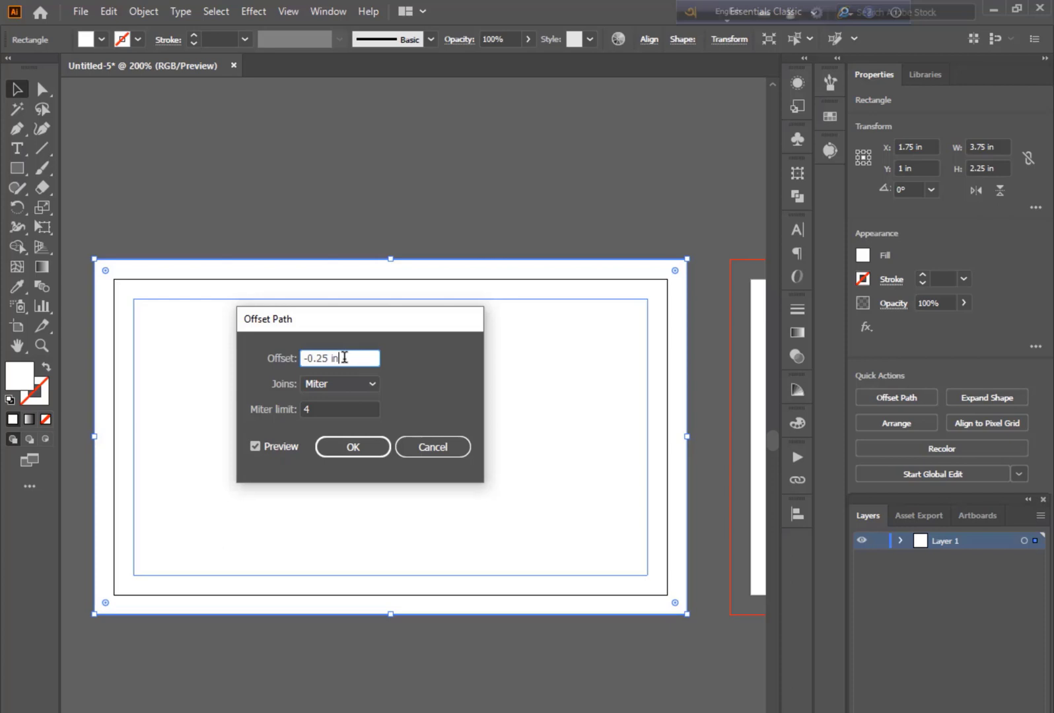
click(338, 447)
right_click(262, 355)
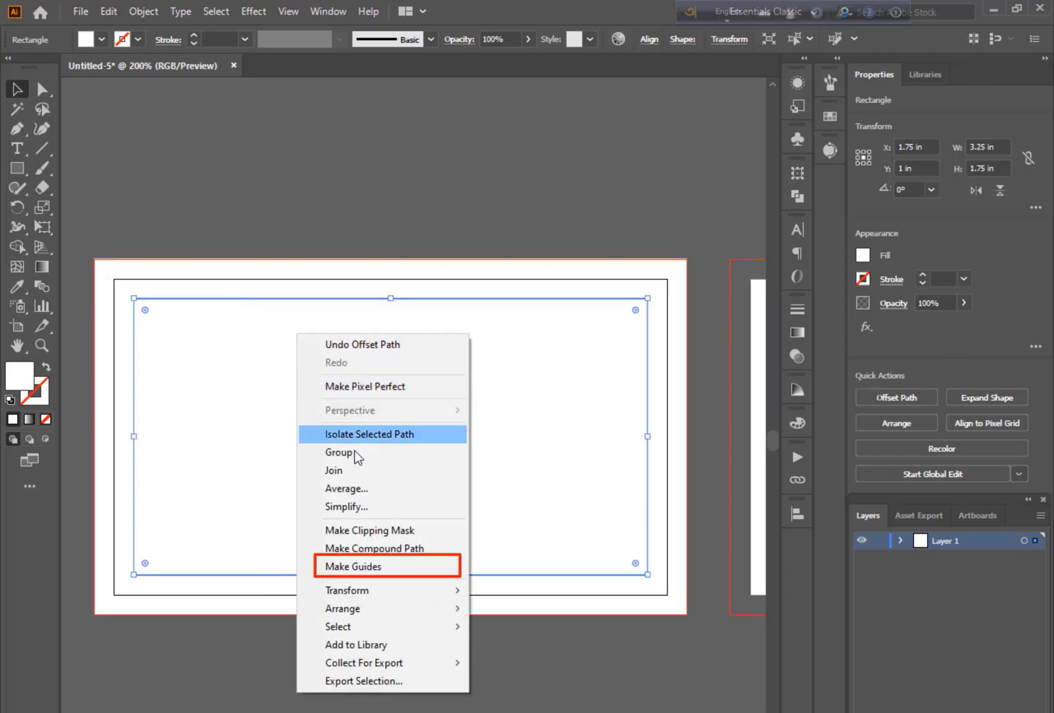
click(398, 568)
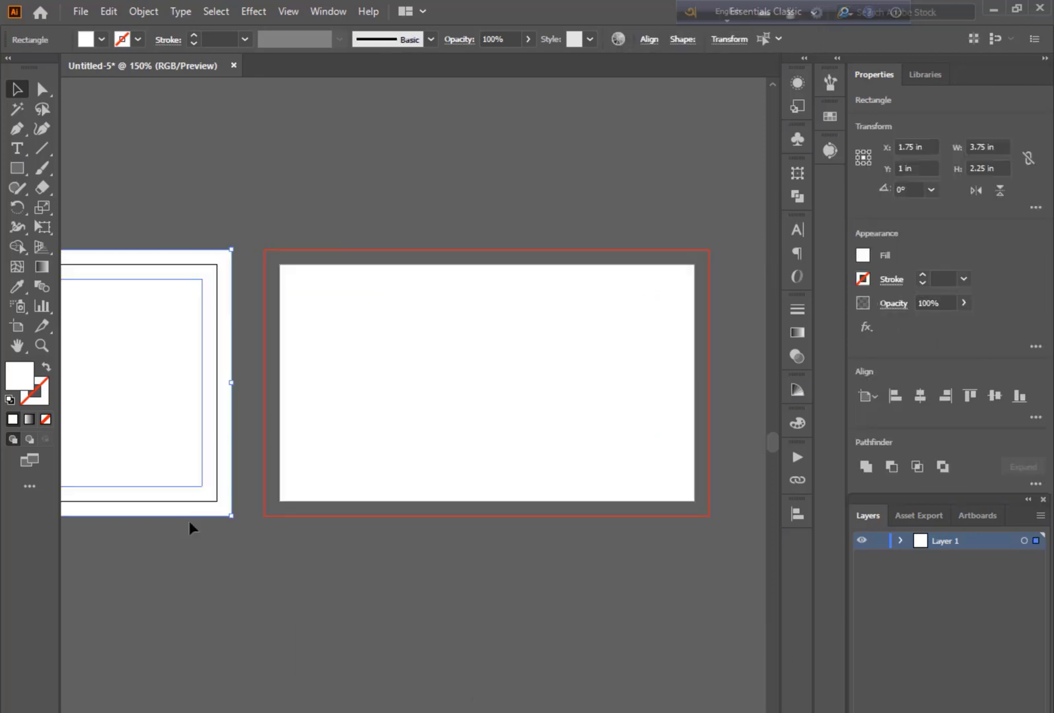
Duplicate the white rectangle and its margin guide onto the second artboard, fitted to that artboard's bleed edges
scroll(189, 521, down, 1)
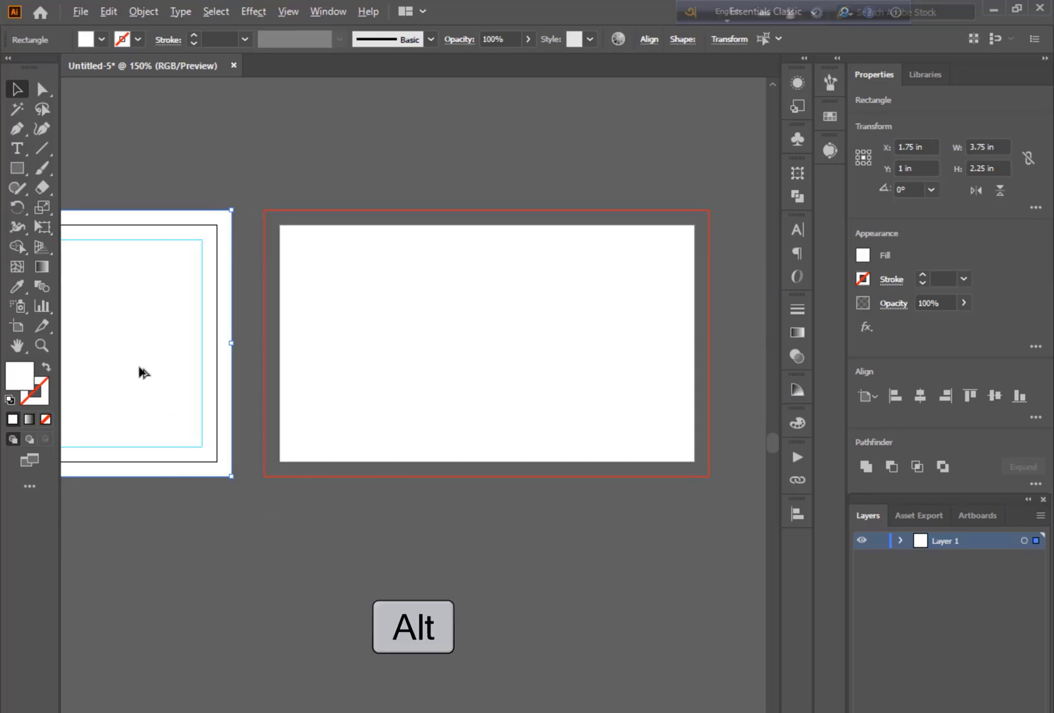
drag(139, 368, 615, 363)
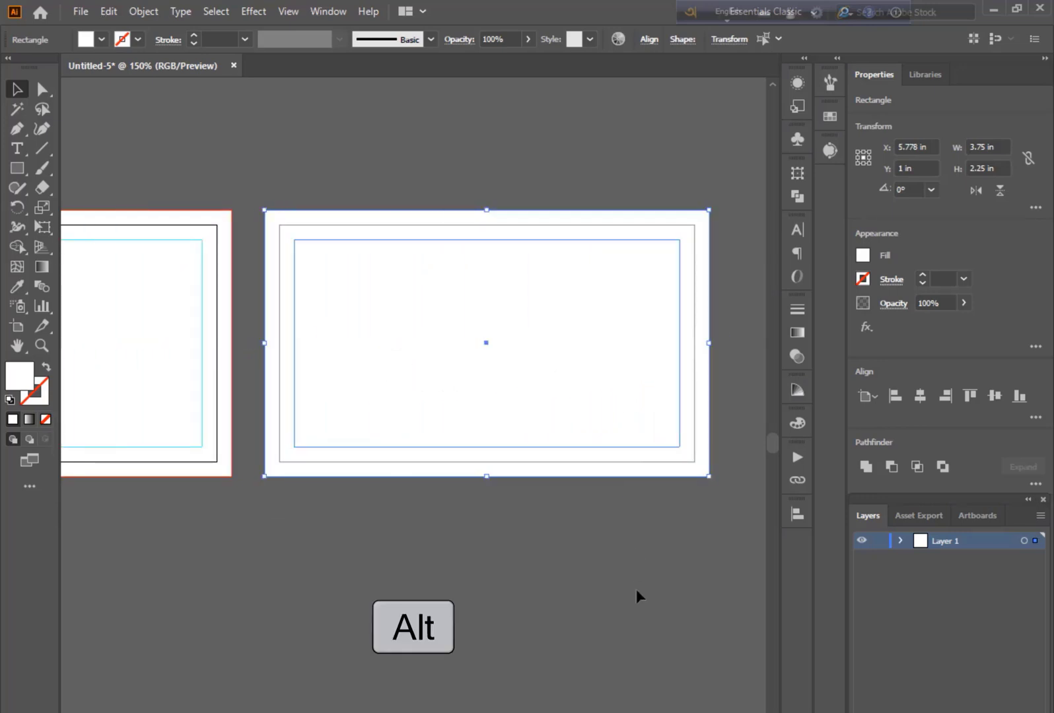
click(417, 533)
drag(417, 533, 626, 557)
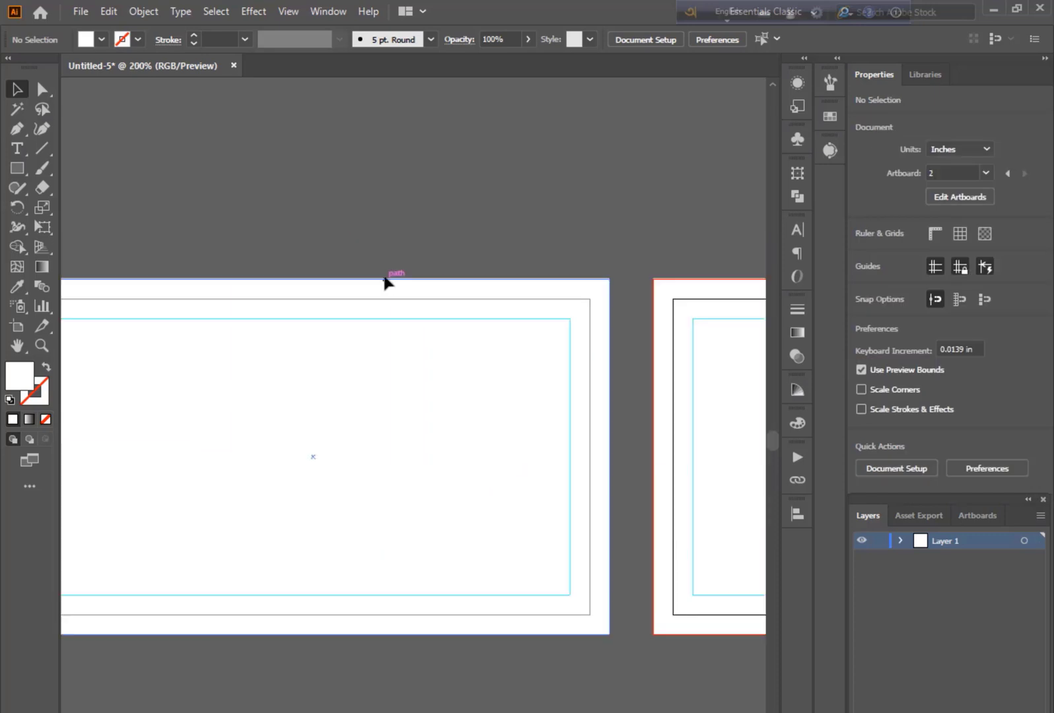
drag(323, 239, 414, 215)
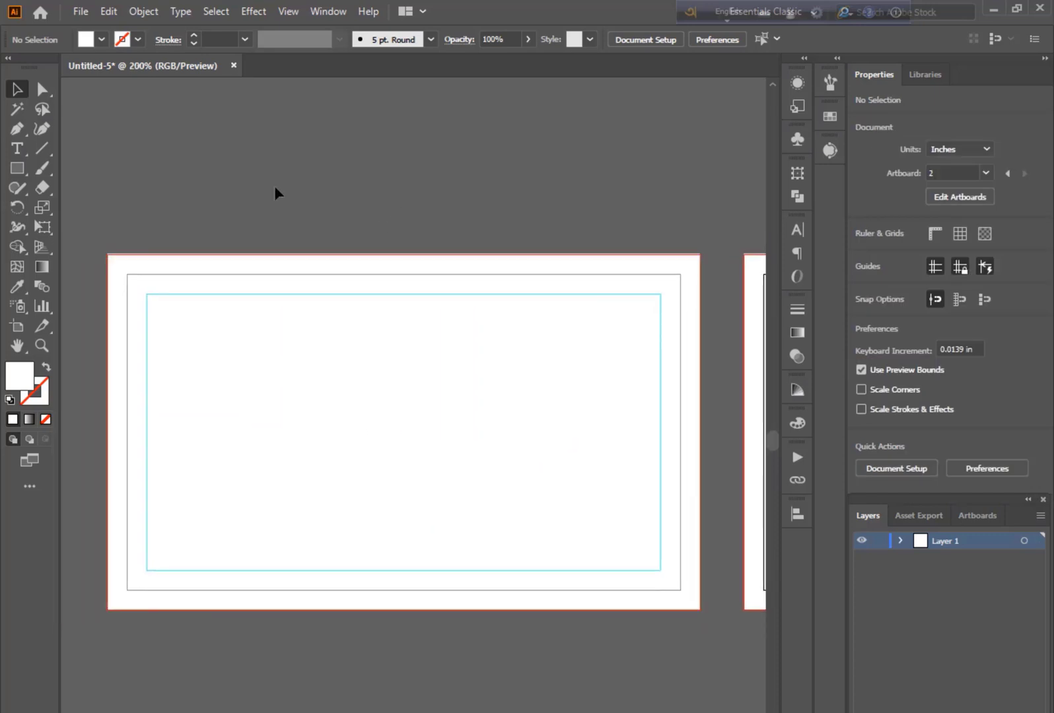
Open the Web Icons symbol library, then enlarge and reposition its panel so more icons are accessible
click(324, 13)
click(323, 13)
click(323, 12)
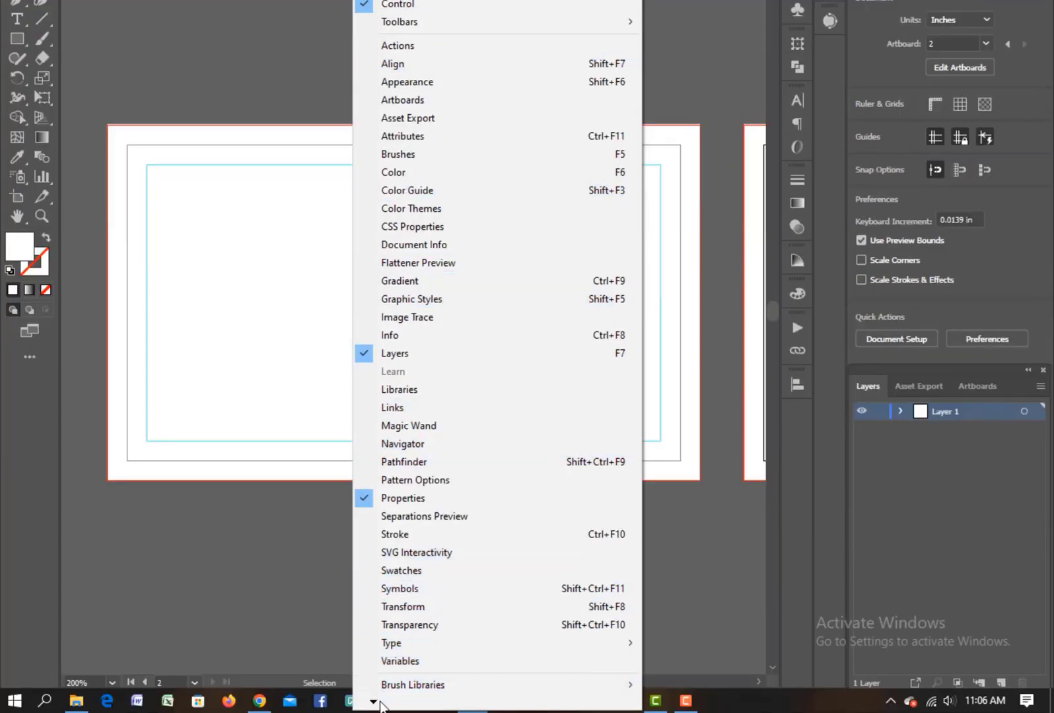
mouse_move(377, 702)
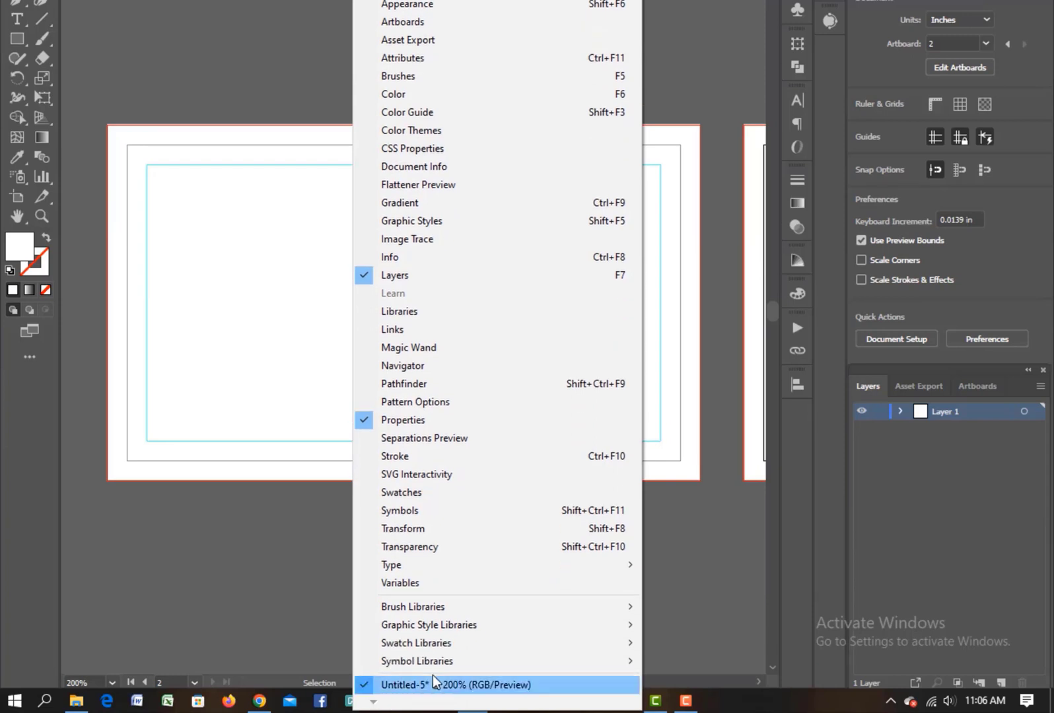
mouse_move(446, 666)
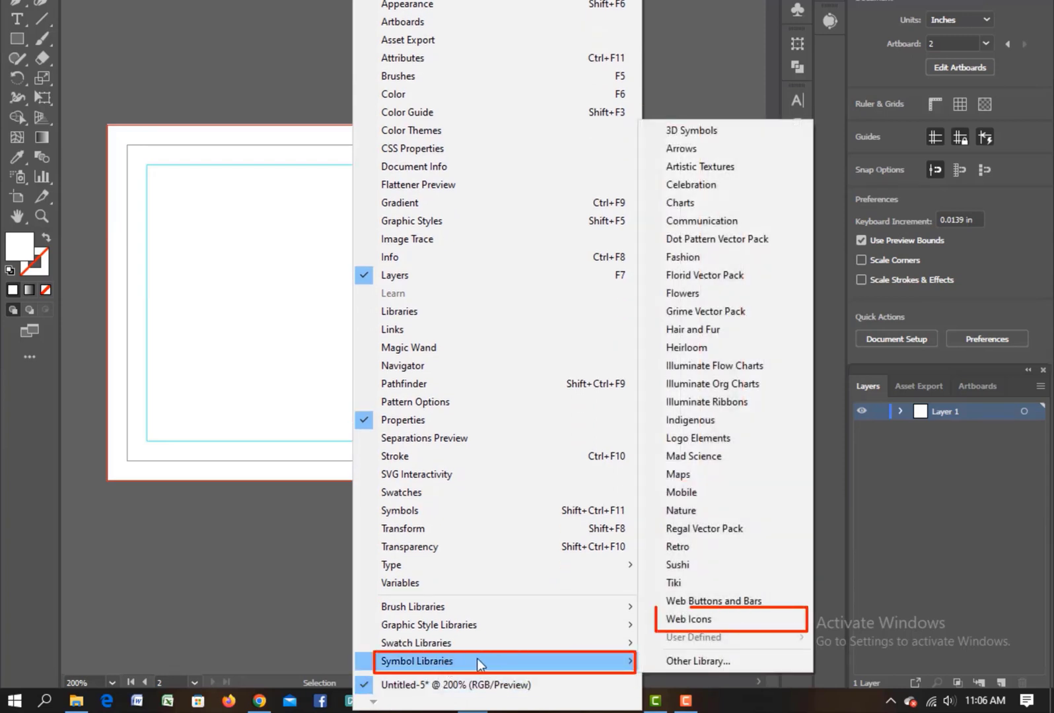
click(745, 619)
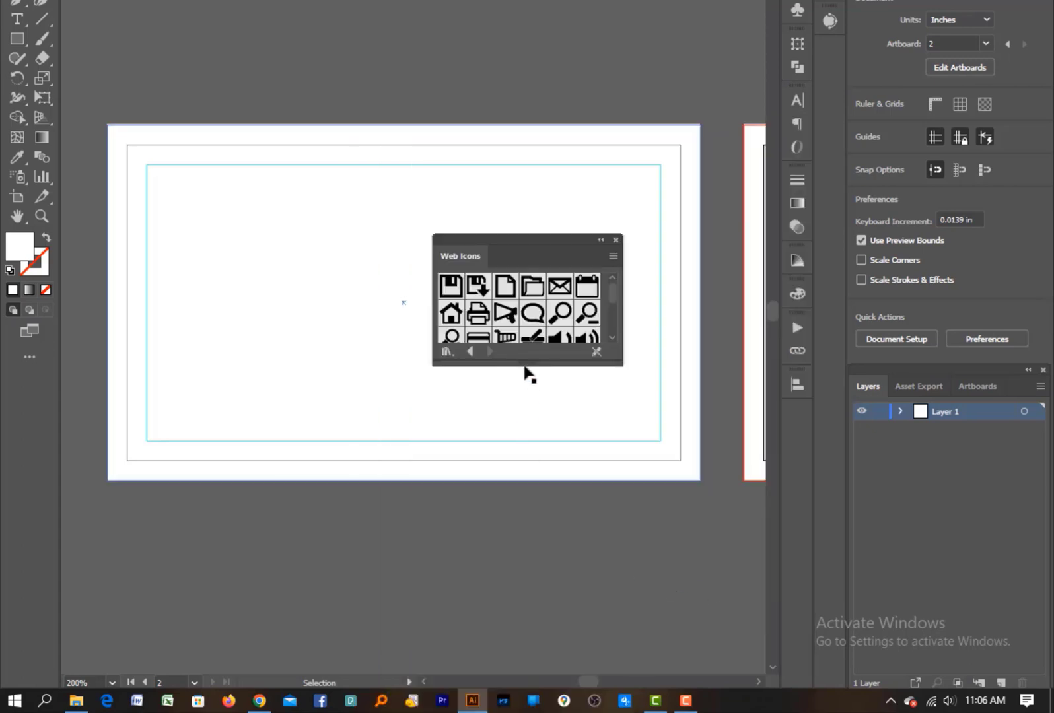
drag(522, 366, 539, 522)
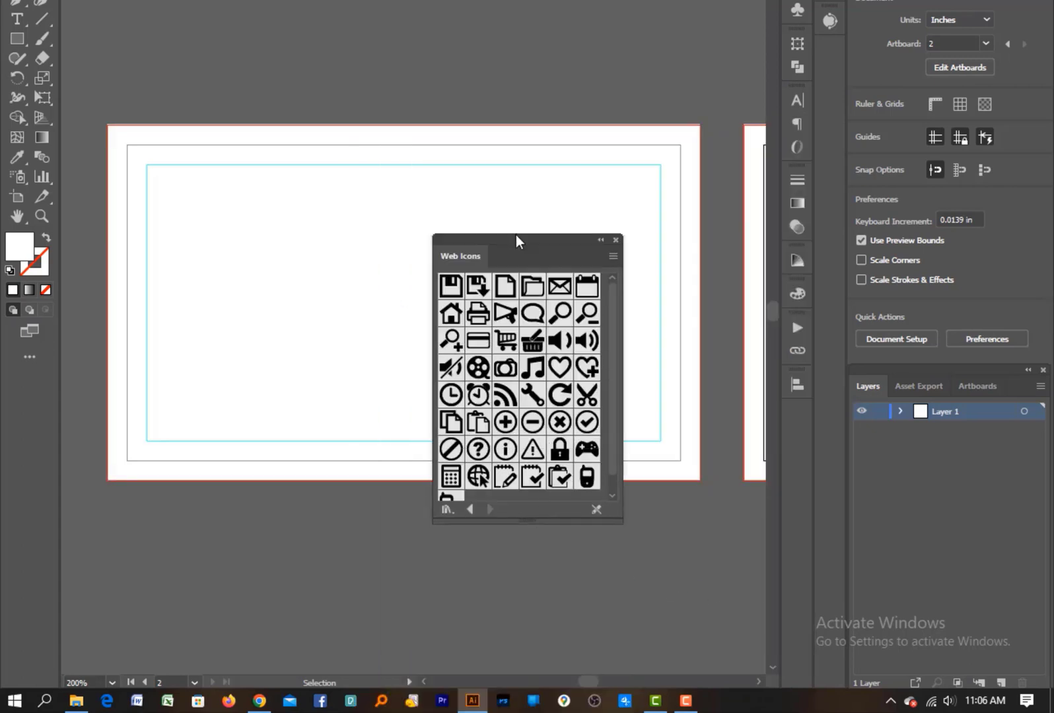
drag(516, 235, 522, 63)
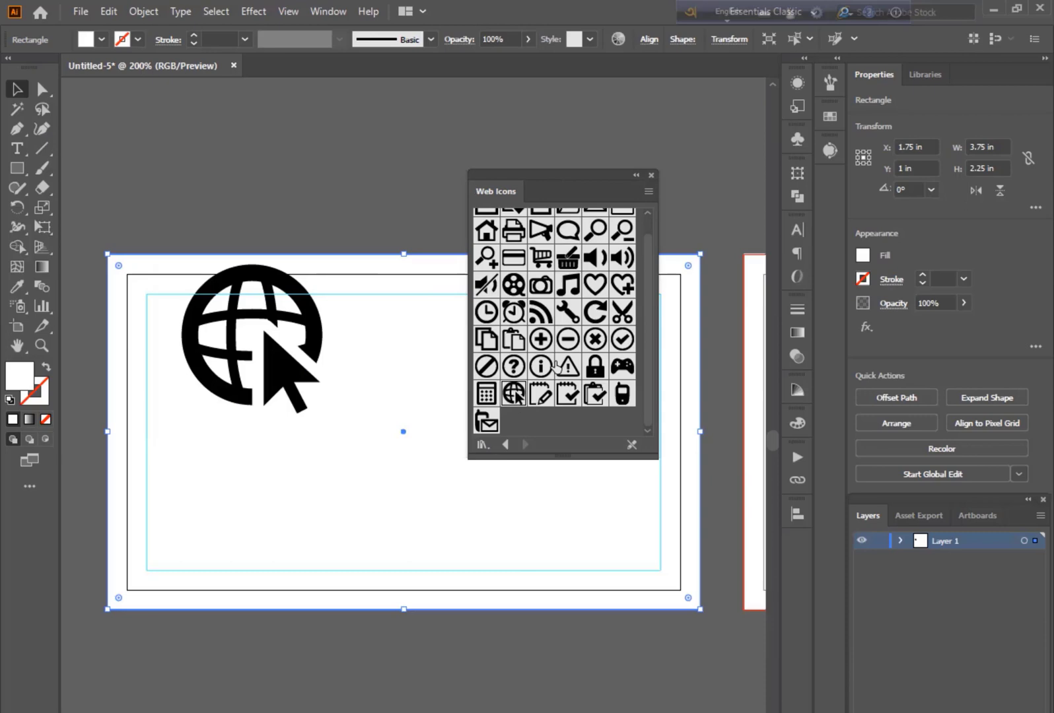
Place the house and envelope symbols from the Web Icons library on the first card
scroll(556, 367, up, 1)
drag(486, 248, 278, 487)
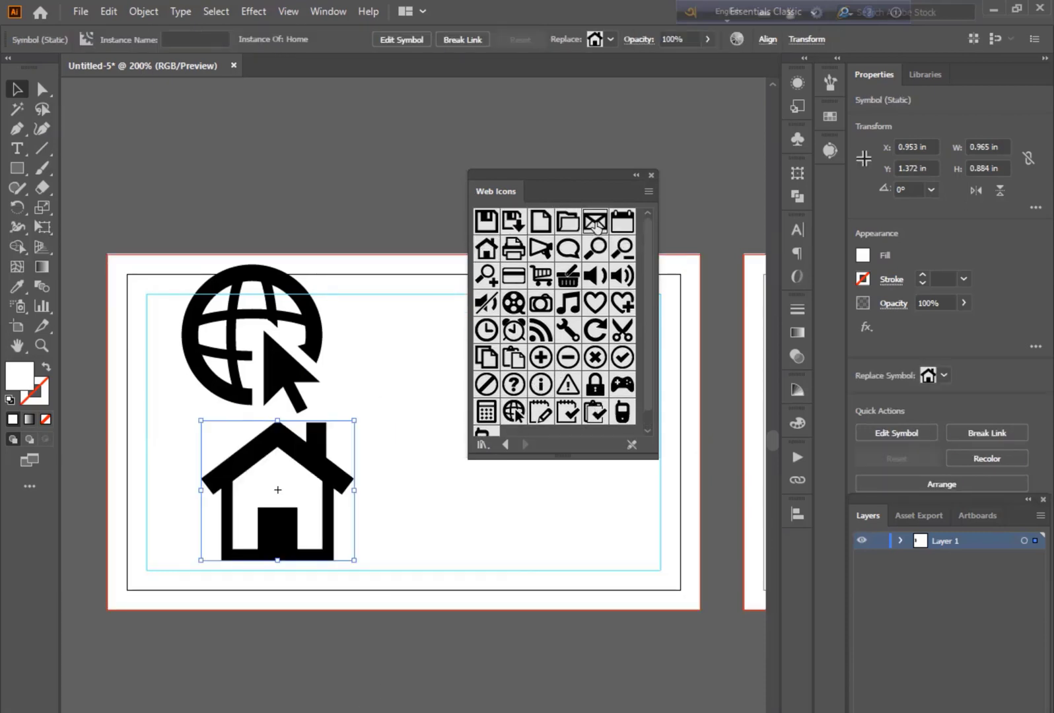
drag(597, 226, 404, 344)
click(405, 432)
Look through the neighbouring symbol libraries, including Mobile, for suitable contact icons and return to Web Icons
scroll(617, 408, down, 1)
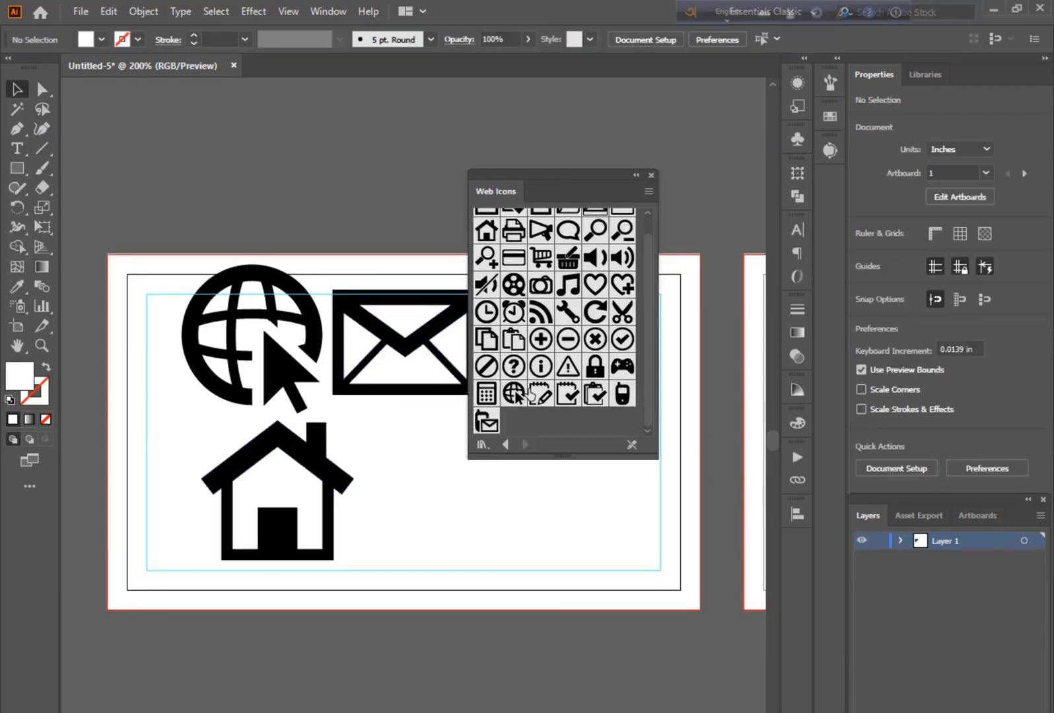
click(502, 444)
click(502, 444)
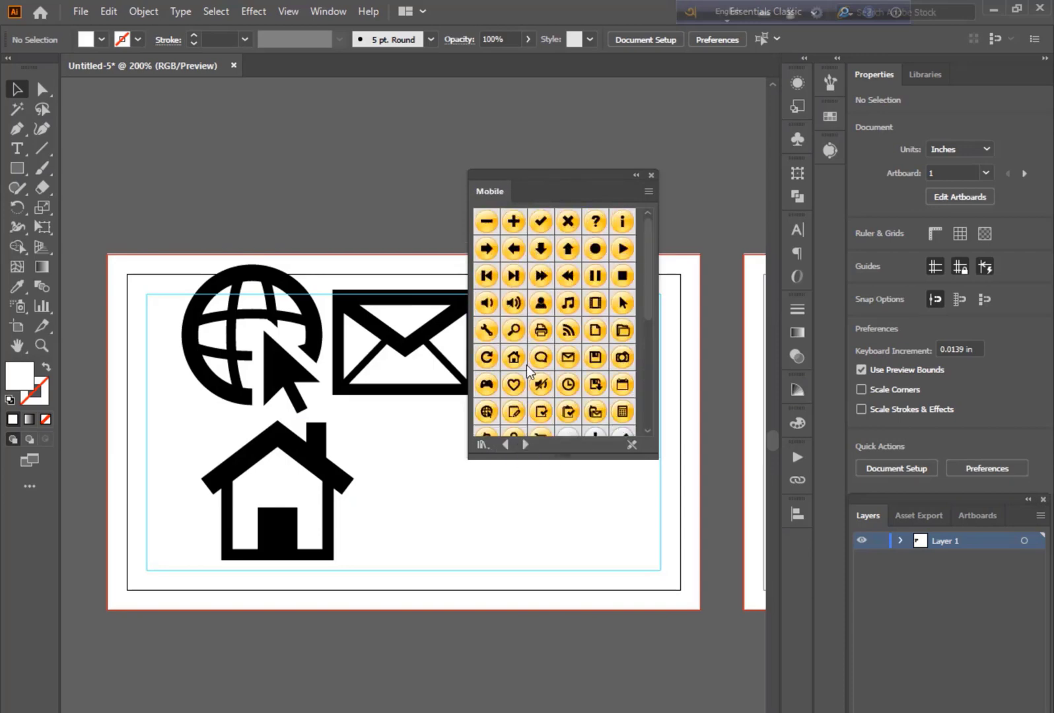
scroll(585, 406, down, 2)
scroll(576, 422, down, 3)
click(525, 445)
click(525, 445)
Place the mobile phone symbol from the Web Icons library on the first card and close the library
drag(621, 394, 437, 484)
click(528, 515)
click(651, 175)
Scale all the placed icons down together to small contact-icon size
click(401, 342)
key(ctrl+a)
drag(330, 265, 330, 520)
drag(331, 540, 549, 402)
click(277, 226)
scroll(293, 443, up, 3)
Arrange the icons in a vertical column near the card's left margin and delete the envelope icon
drag(399, 385, 236, 423)
click(404, 322)
drag(405, 326, 254, 501)
drag(463, 305, 250, 544)
drag(463, 370, 241, 576)
click(428, 581)
click(245, 545)
key(Delete)
Align the house, globe and phone icons by horizontal center relative to the selection and distribute them by vertical center
click(253, 496)
shift+click(238, 429)
shift+click(237, 560)
click(797, 514)
click(634, 551)
key(ctrl+z)
click(757, 647)
click(786, 673)
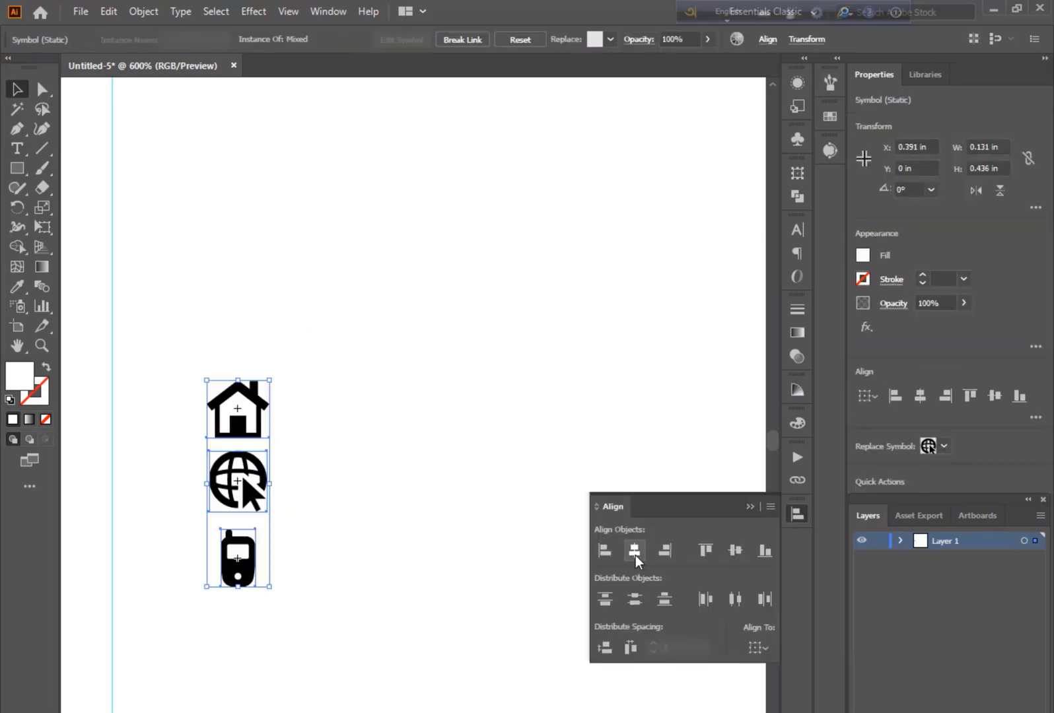
click(635, 552)
click(634, 600)
click(750, 508)
click(528, 422)
Add the 6 pt text "Your location here" beside the house icon
click(21, 149)
click(288, 419)
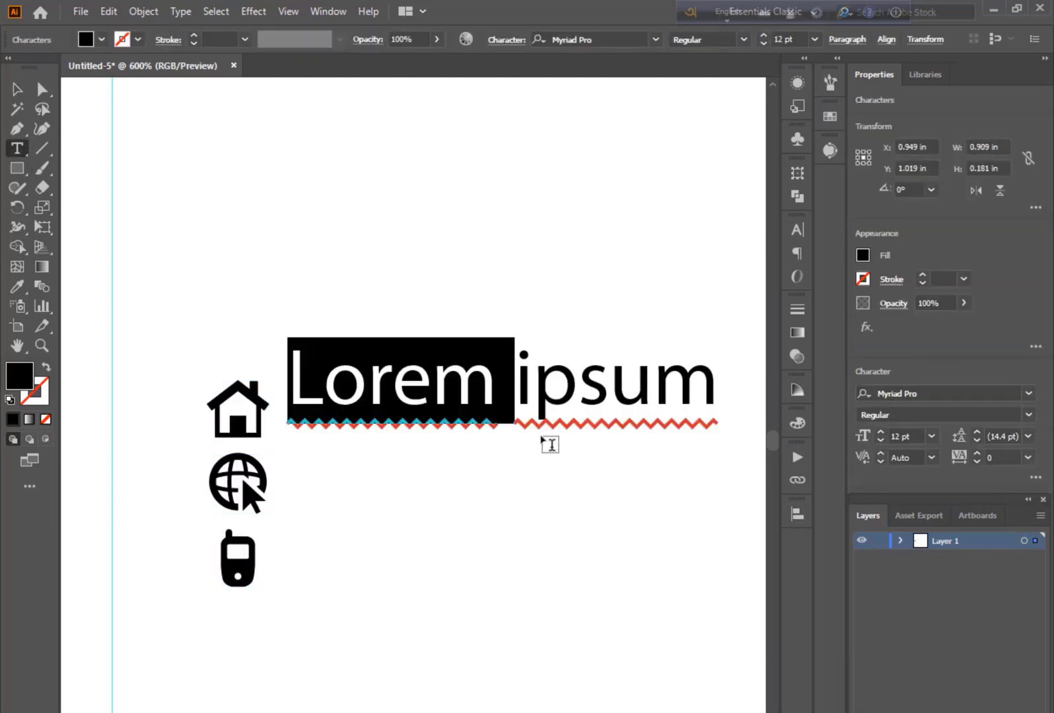
key(BackSpace)
click(931, 435)
click(951, 475)
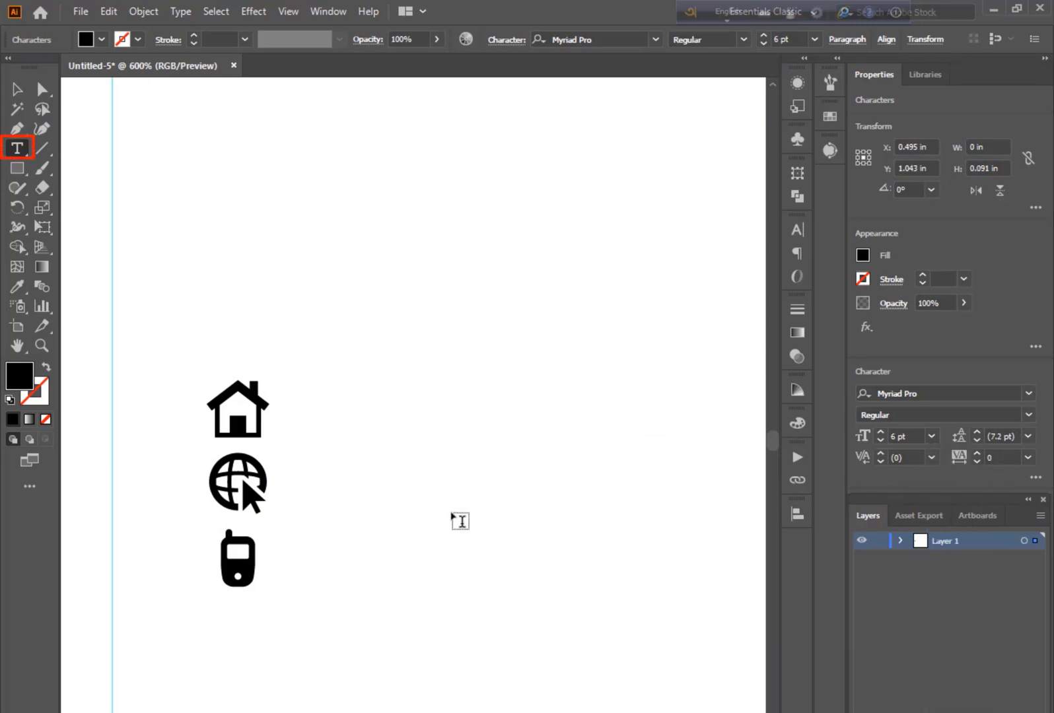
text(Your location here)
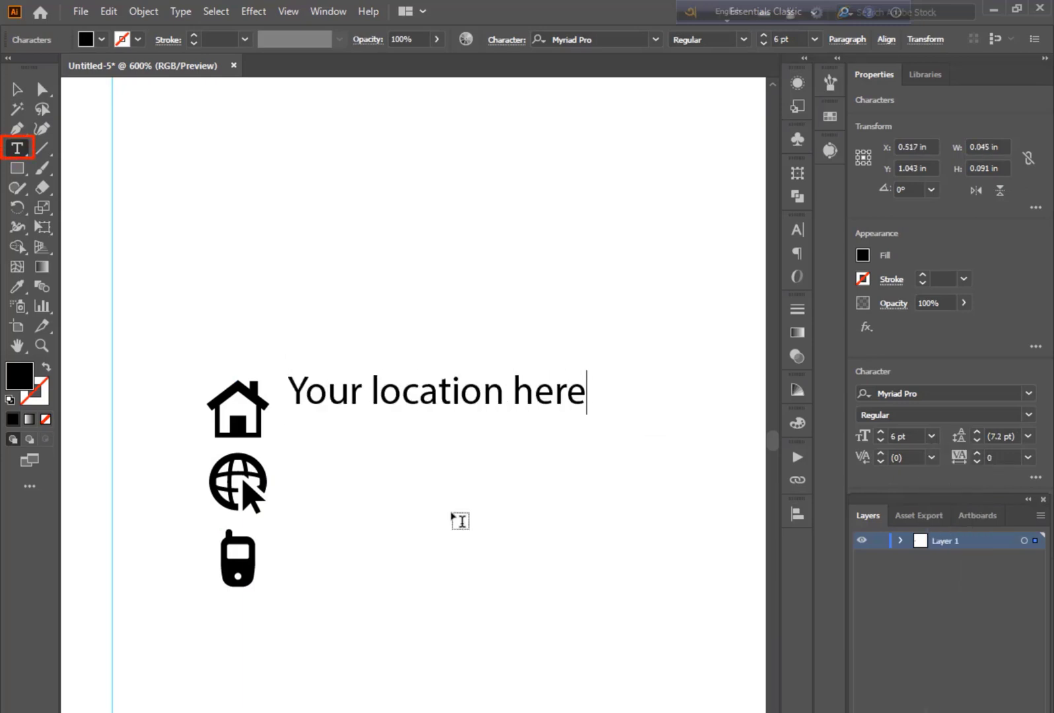
Copy the "Your location here" text and paste it as a second line in the same text object
key(ctrl+a)
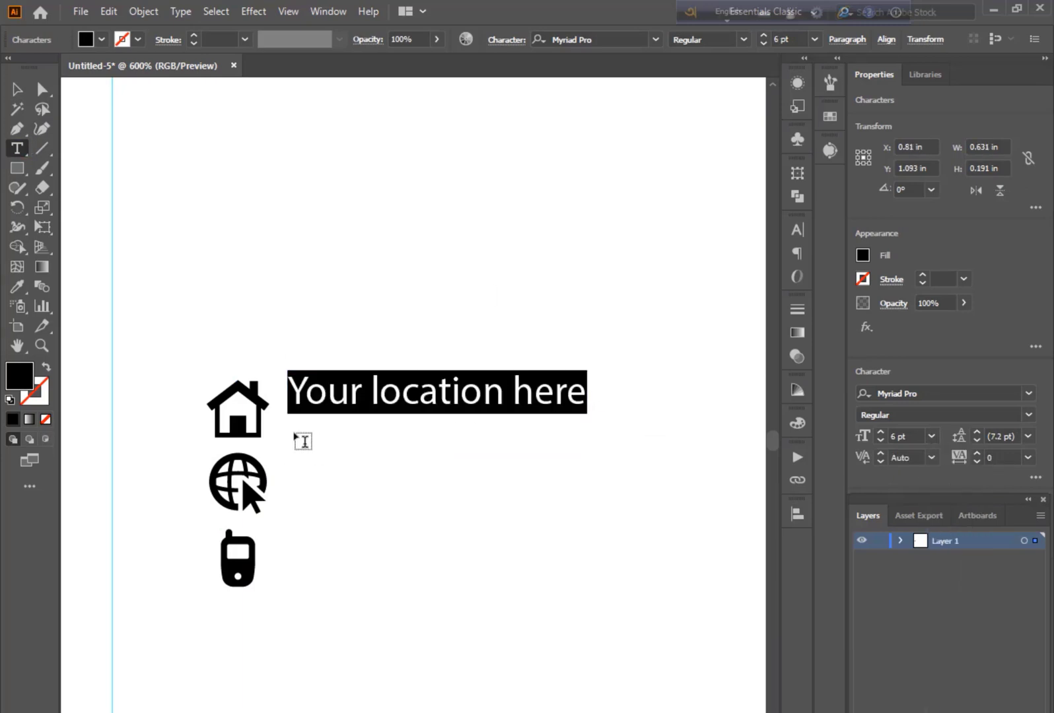
key(ctrl+c)
click(586, 392)
drag(437, 460, 439, 497)
key(Return)
key(ctrl+v)
click(17, 89)
Set the two-line location text's font to Roboto Bold
click(946, 394)
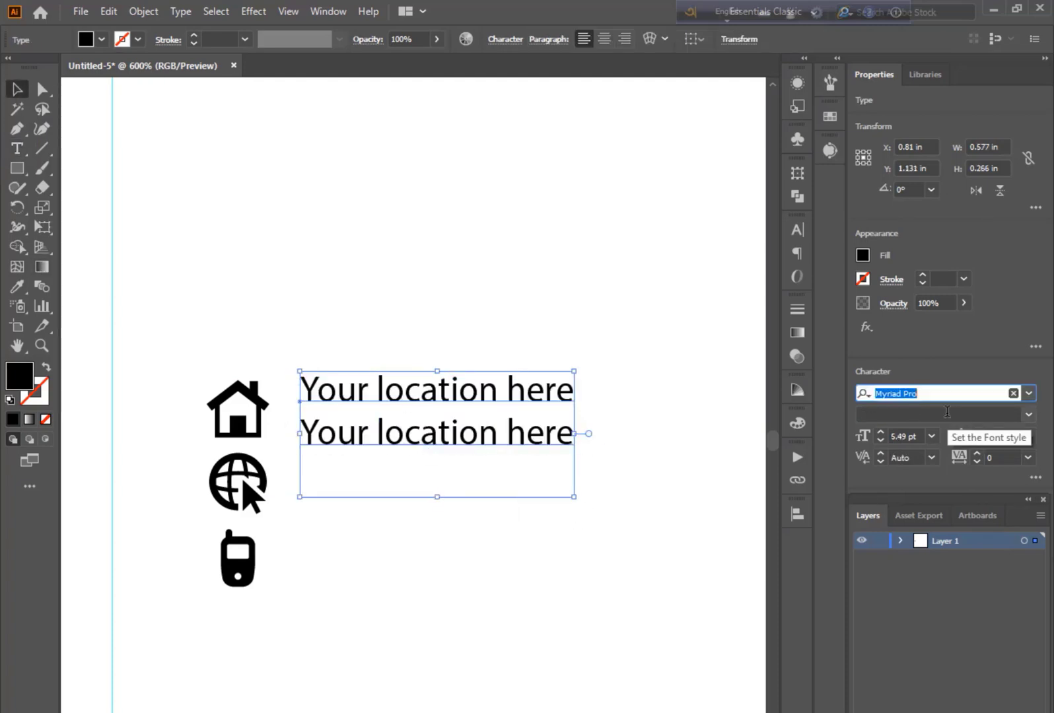
text(roboto)
scroll(951, 499, down, 3)
click(951, 711)
click(104, 538)
click(321, 383)
key(Return)
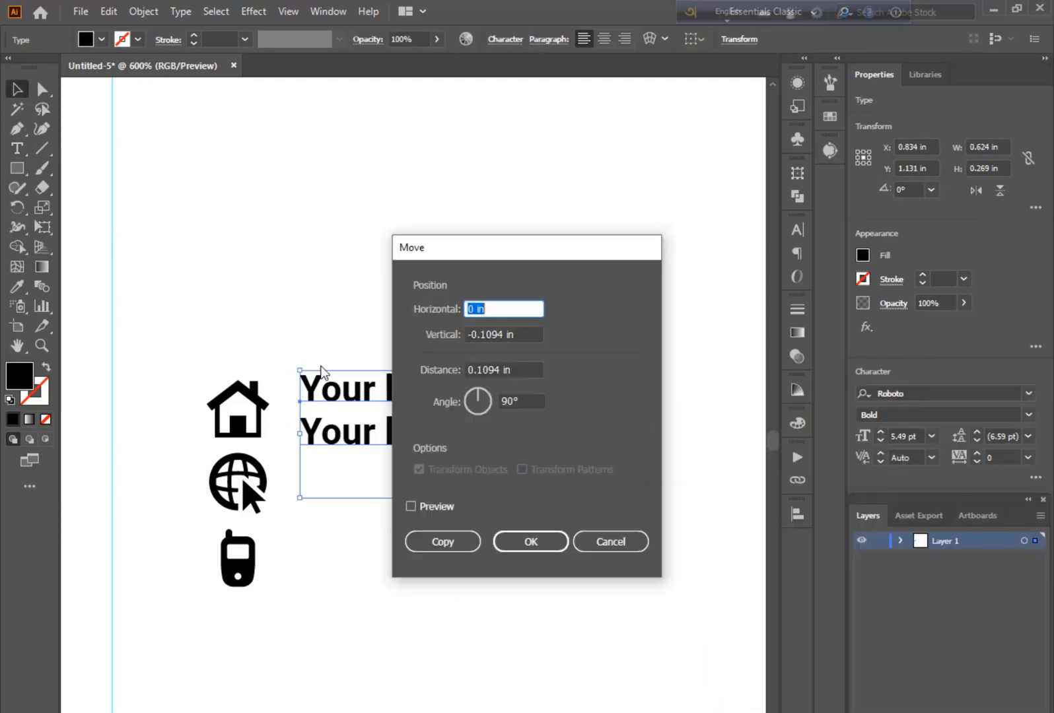
key(Escape)
drag(405, 439, 405, 519)
double_click(591, 513)
key(BackSpace)
key(BackSpace)
key(BackSpace)
key(BackSpace)
key(BackSpace)
key(BackSpace)
key(BackSpace)
key(BackSpace)
key(BackSpace)
key(BackSpace)
key(BackSpace)
key(BackSpace)
key(BackSpace)
key(BackSpace)
key(BackSpace)
key(BackSpace)
key(BackSpace)
key(BackSpace)
key(BackSpace)
key(BackSpace)
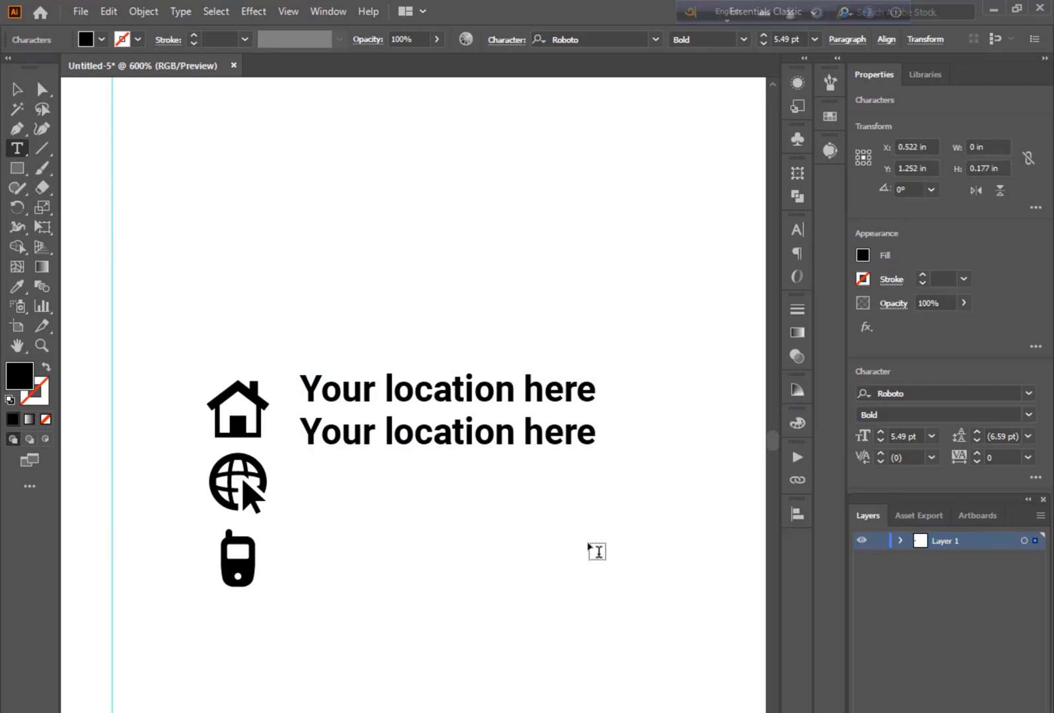
text(youremail@gma)
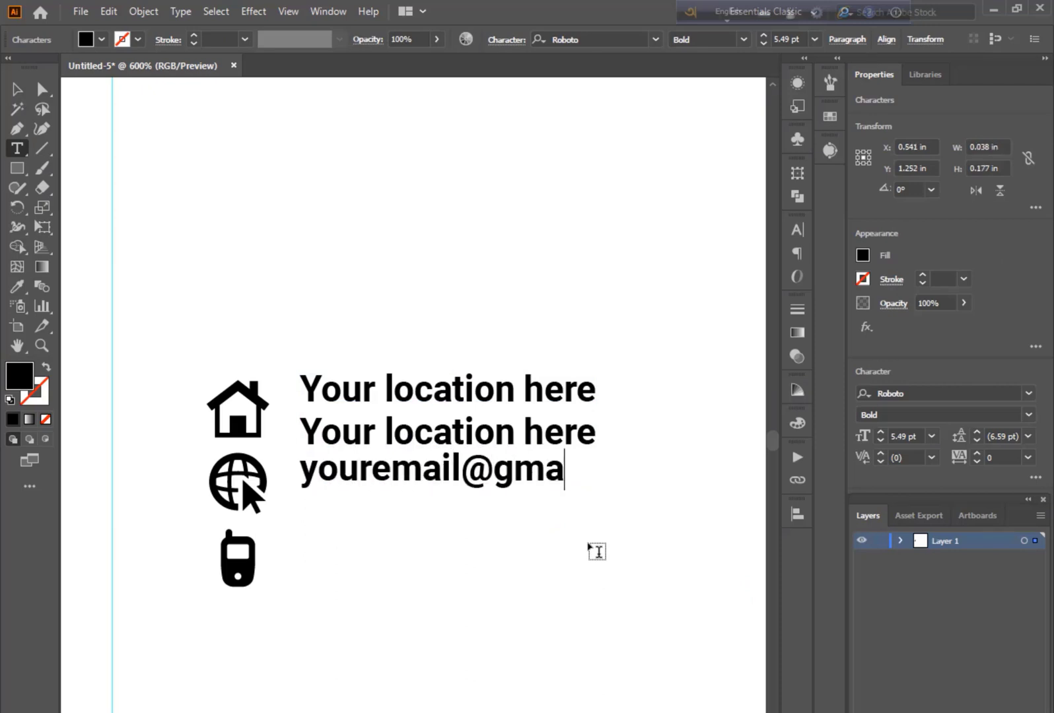
text(il.com)
key(Return)
text(www.website.com)
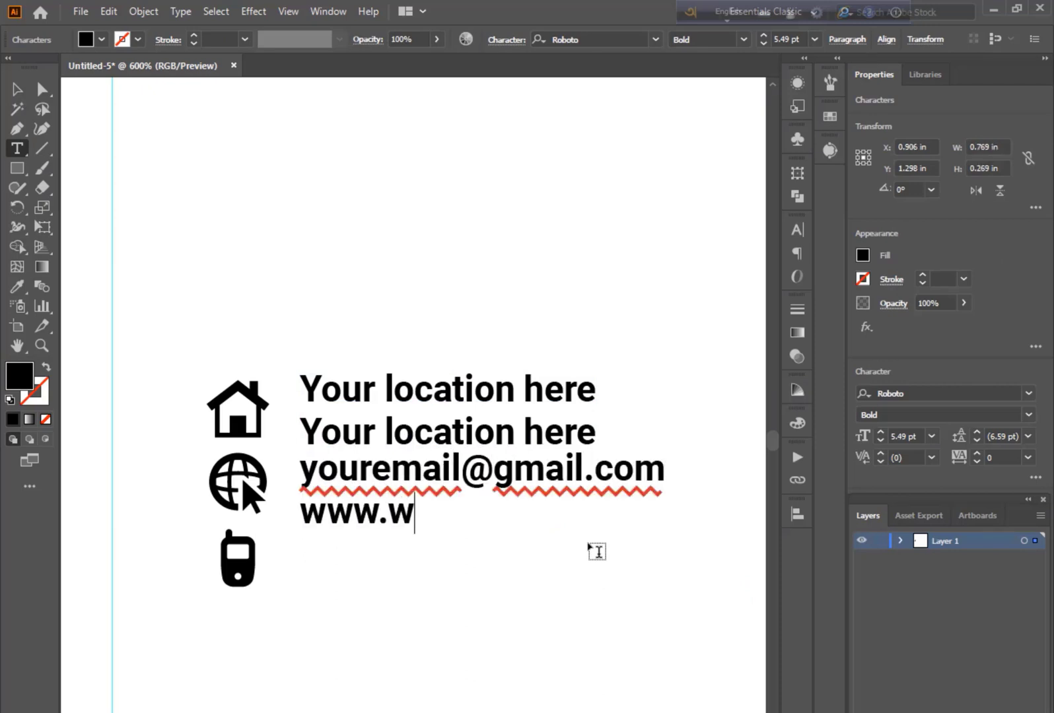
key(Escape)
Duplicate the e-mail and website text beside the phone icon and replace the copy with two lines of placeholder phone numbers
drag(398, 488, 398, 557)
double_click(397, 698)
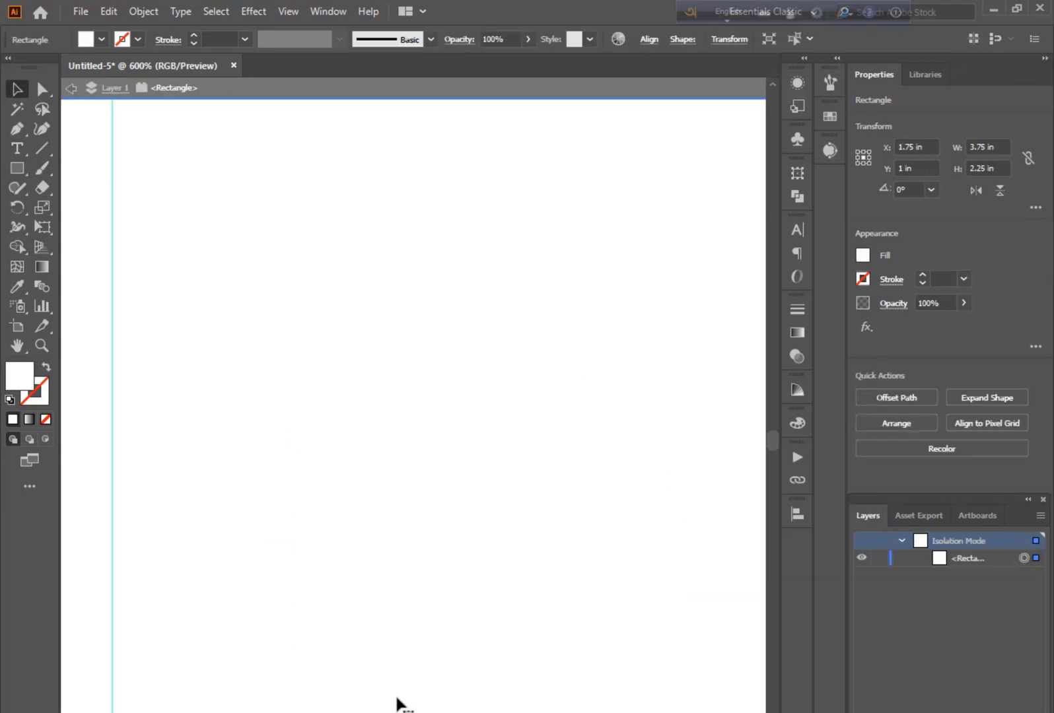
key(ctrl+minus)
key(ctrl+minus)
key(ctrl+minus)
double_click(407, 697)
key(ctrl+equal)
key(ctrl+equal)
drag(249, 595, 439, 587)
double_click(395, 585)
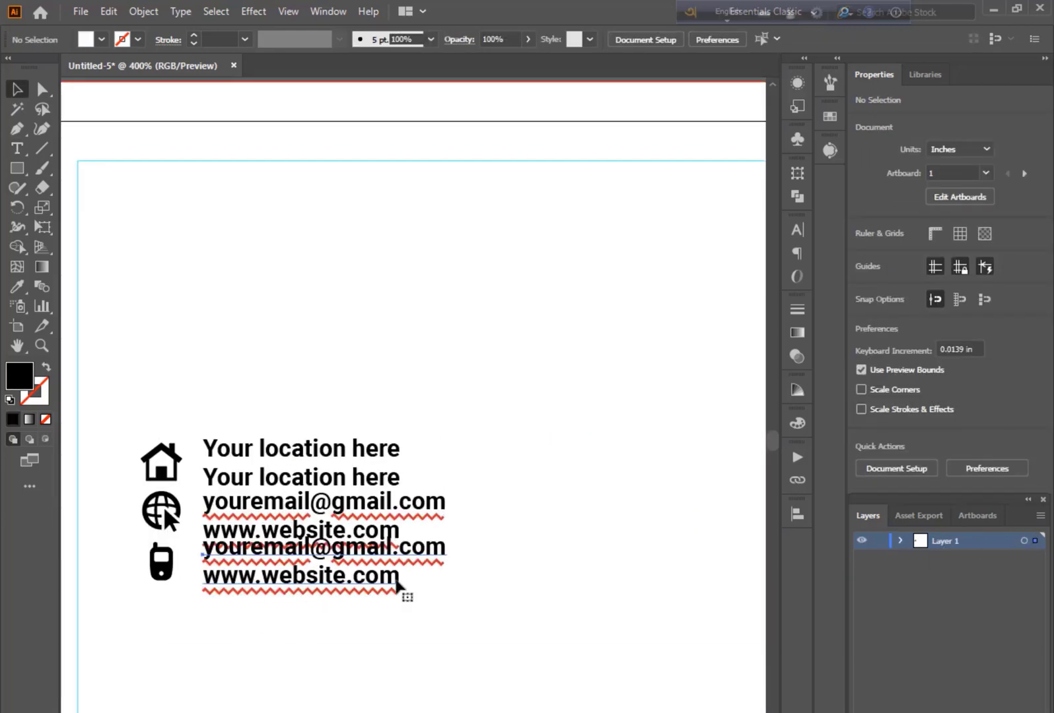
key(ctrl+a)
key(BackSpace)
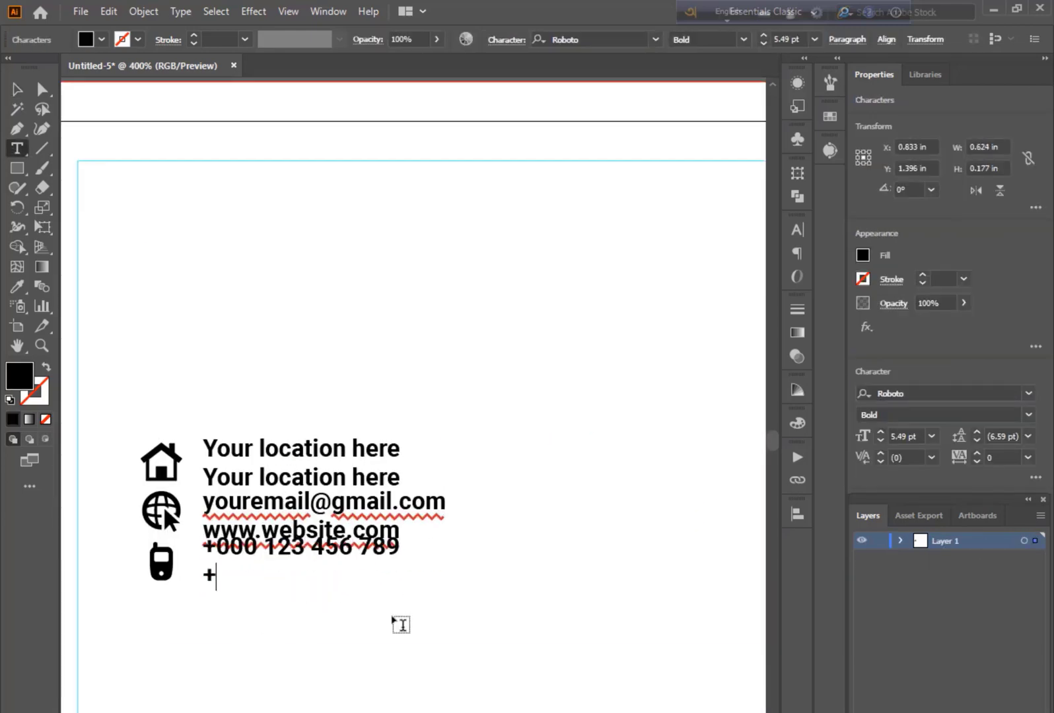
text(321)
key(Escape)
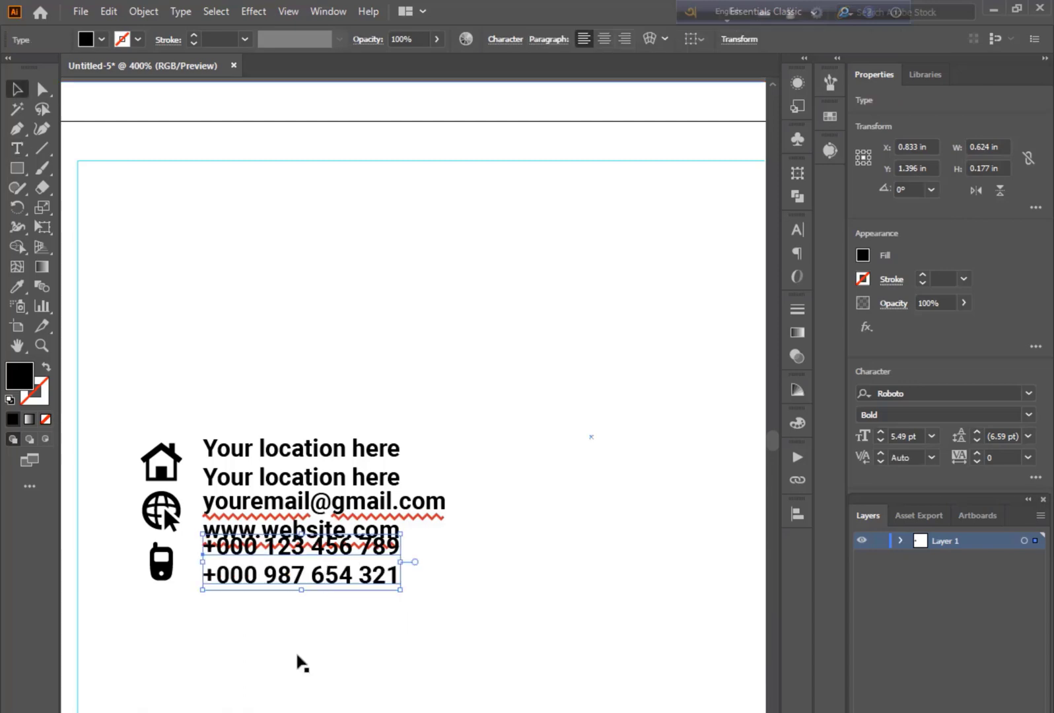
Match the location text to the phone number text's 3.74 pt formatting with the Eyedropper
click(298, 661)
key(ctrl+equal)
key(ctrl+equal)
click(355, 565)
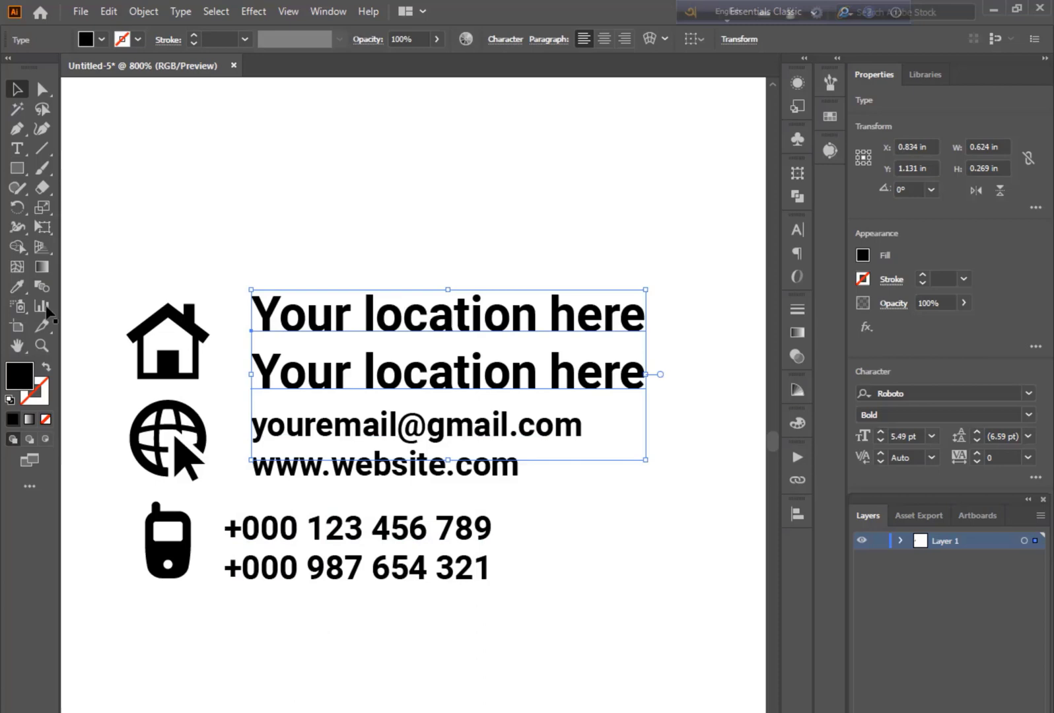
click(16, 286)
click(297, 530)
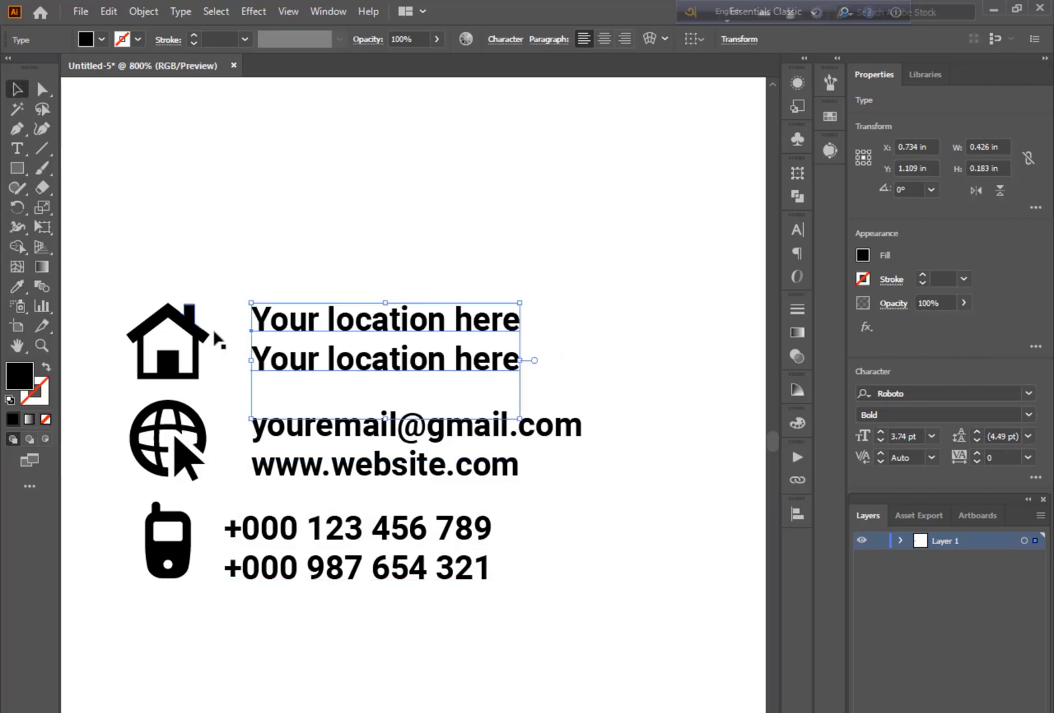
Align the location, e-mail/website and phone text blocks by their left edges and distribute them vertically
shift+click(386, 433)
shift+click(369, 530)
click(797, 514)
click(604, 550)
click(634, 599)
click(637, 599)
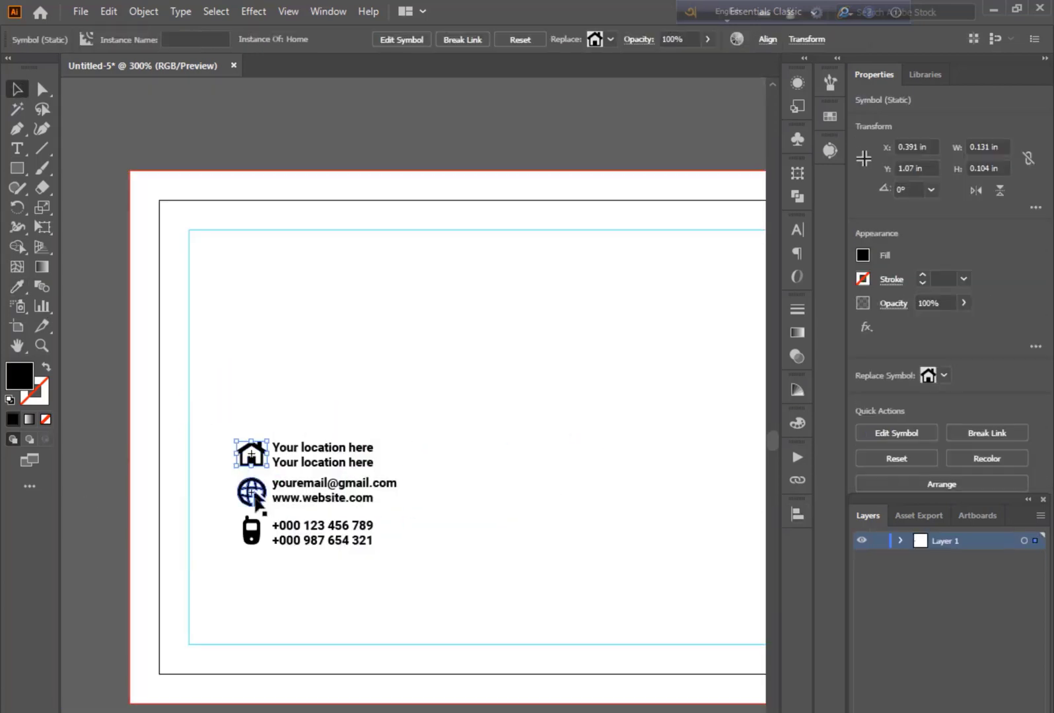
Expand Layer 1's contents and select five of its listed objects together
shift+click(255, 496)
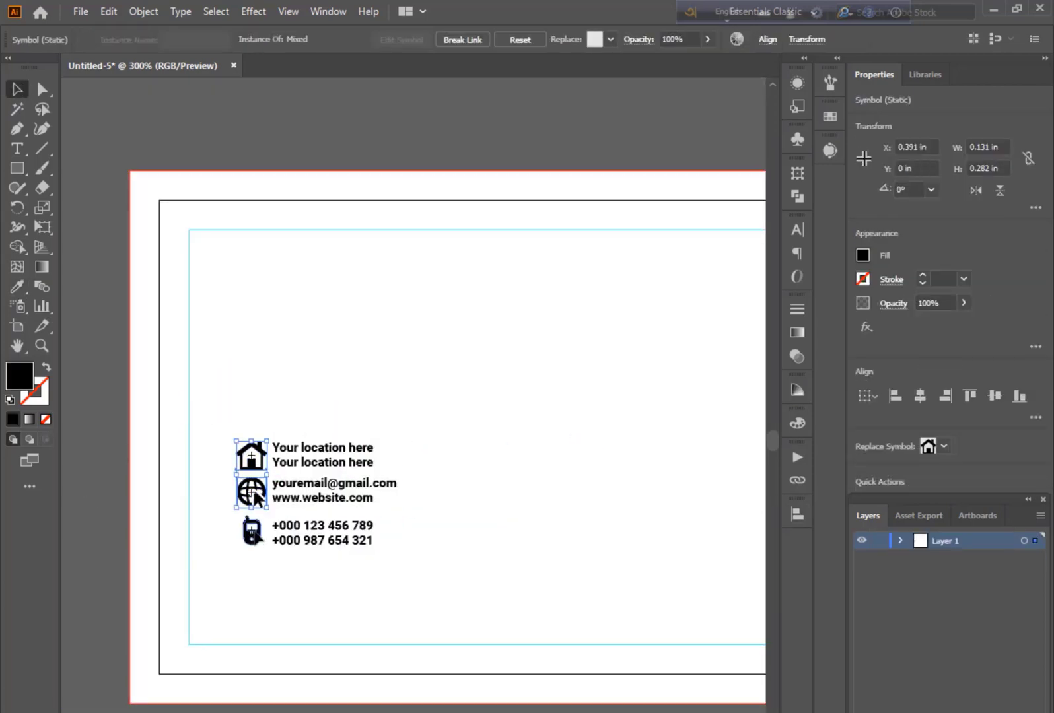
click(456, 495)
click(900, 541)
click(1024, 645)
shift+click(1025, 627)
shift+click(1024, 610)
shift+click(1024, 593)
shift+click(1024, 576)
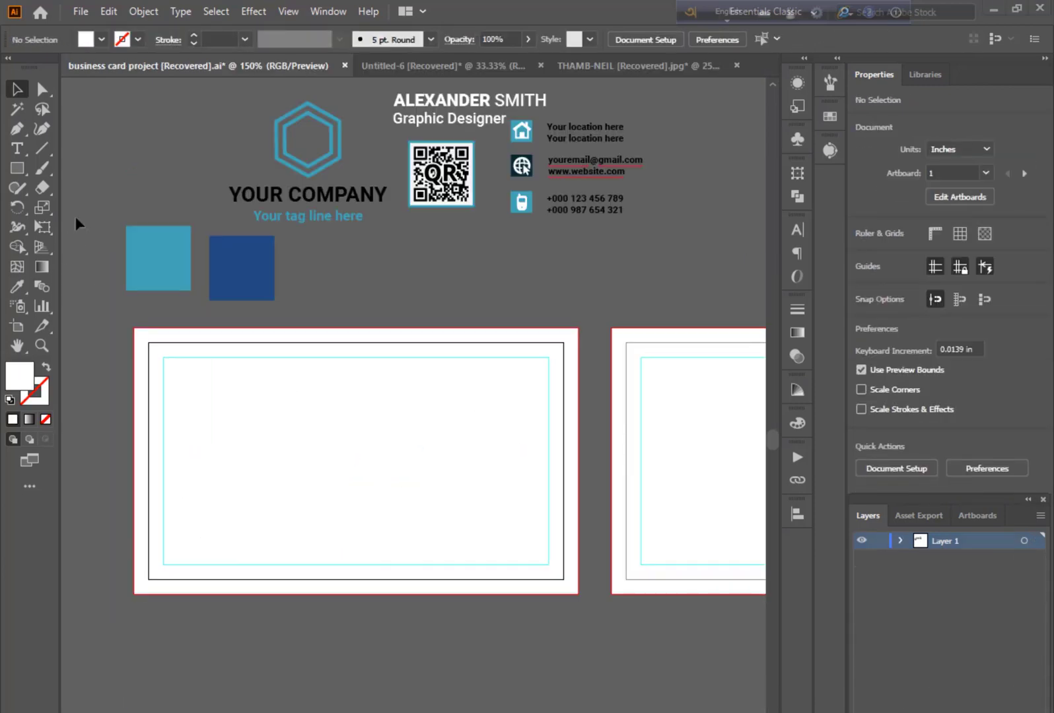
Draw a closed arrow-shaped Pen path over the first card's left side, with its tip near the card's centre and outer edges beyond the bleed
click(15, 130)
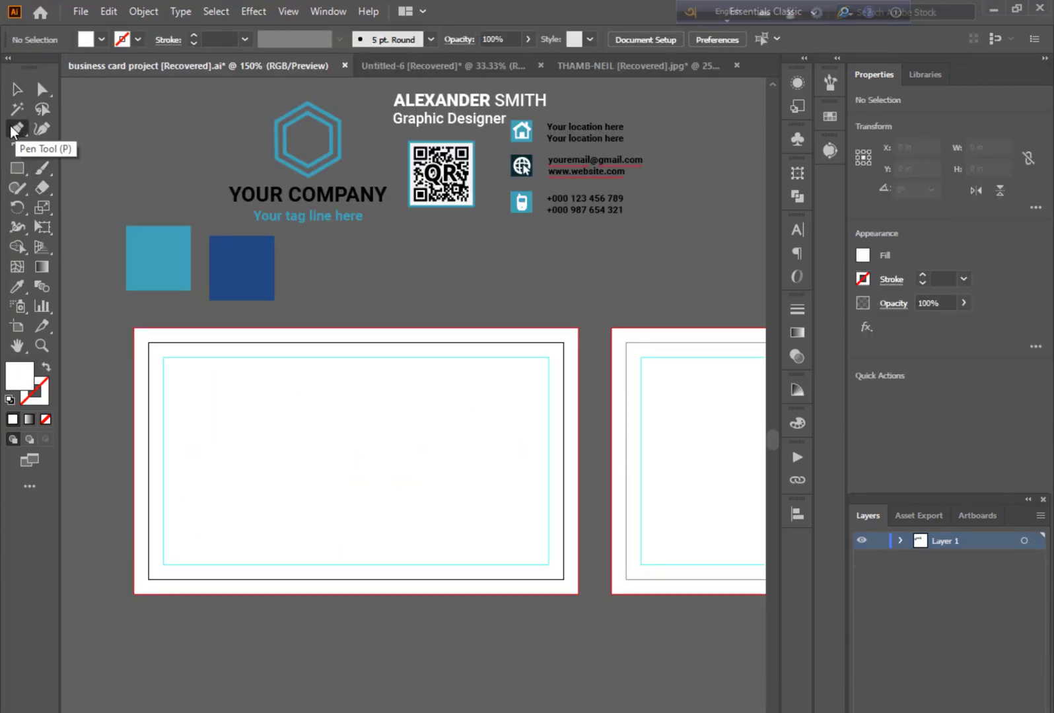
click(282, 327)
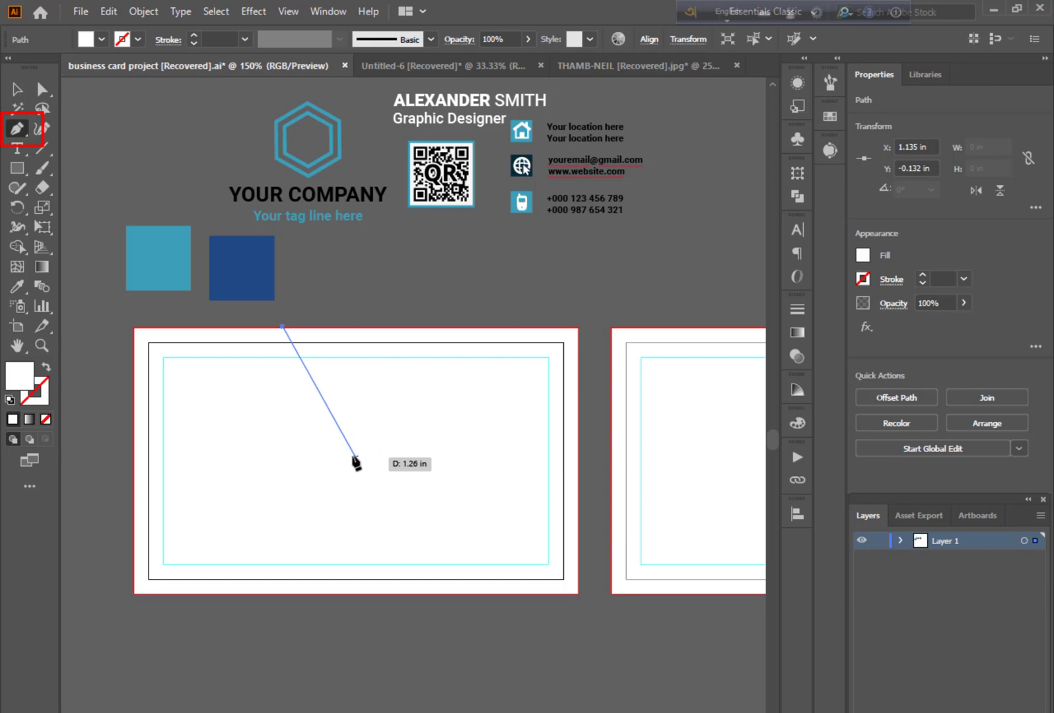
click(393, 461)
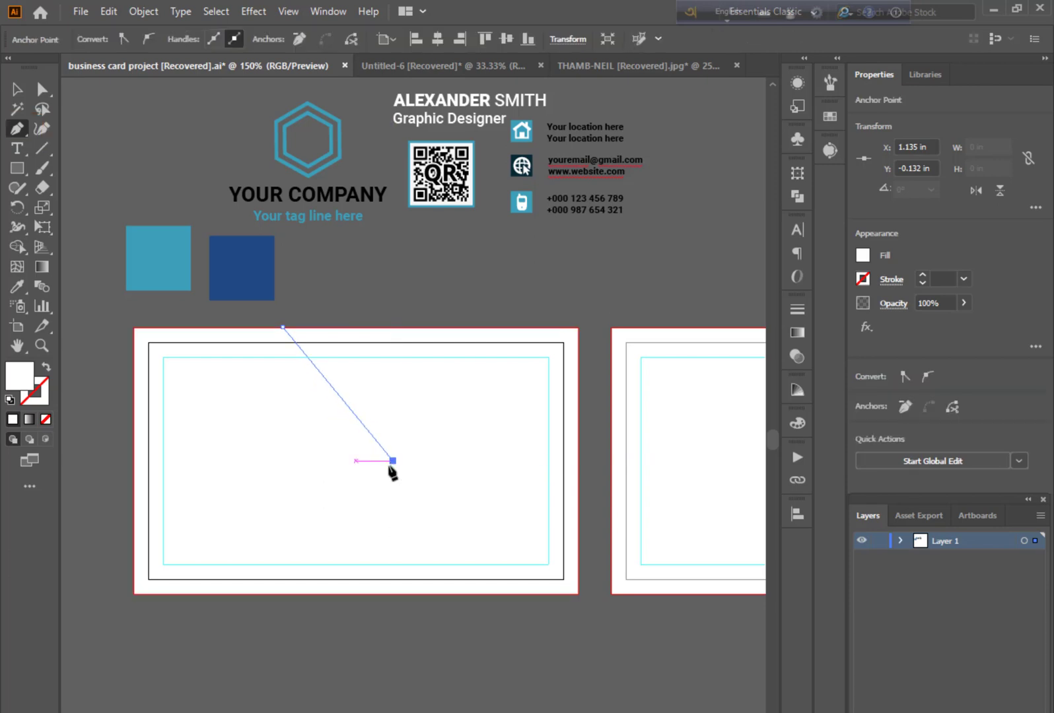
click(283, 594)
click(253, 609)
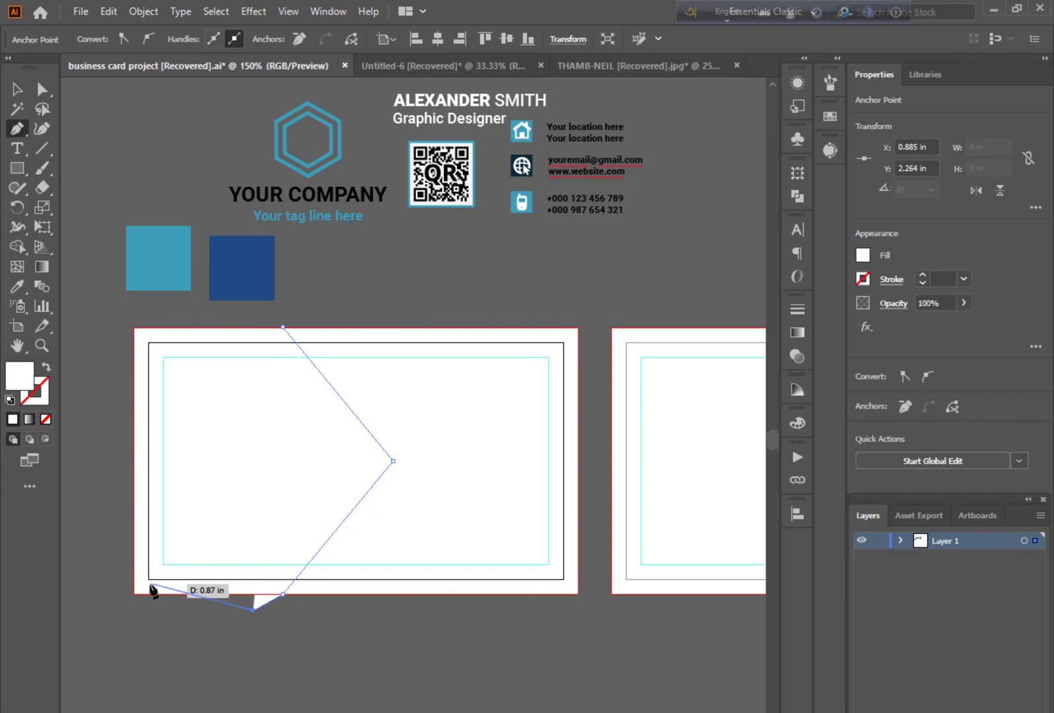
click(117, 609)
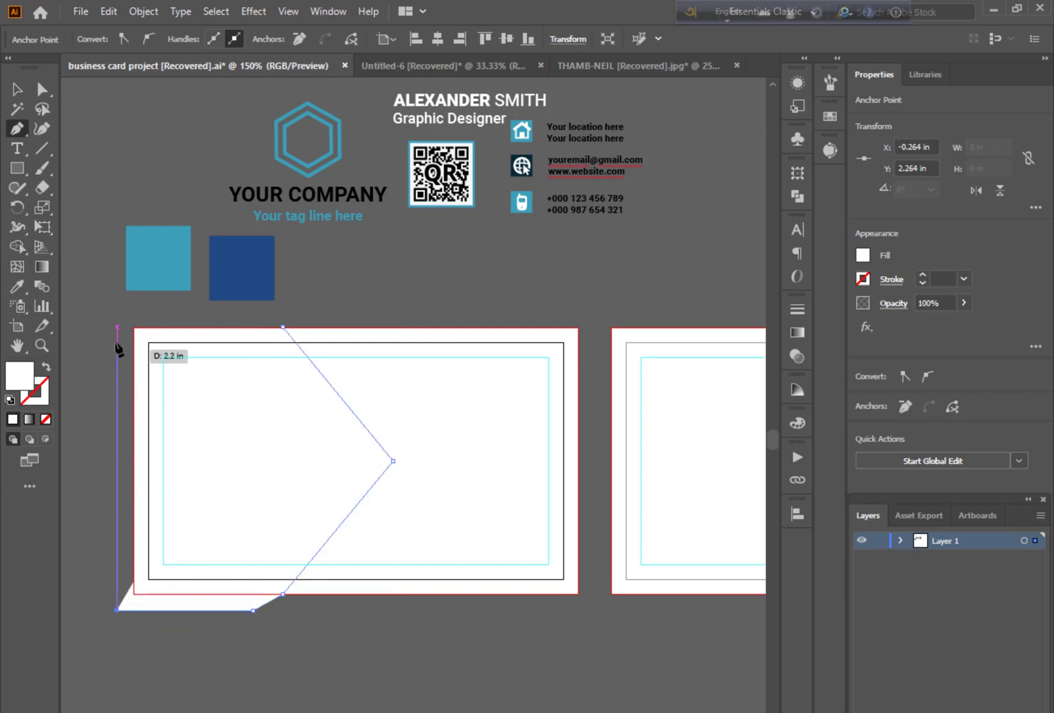
click(117, 307)
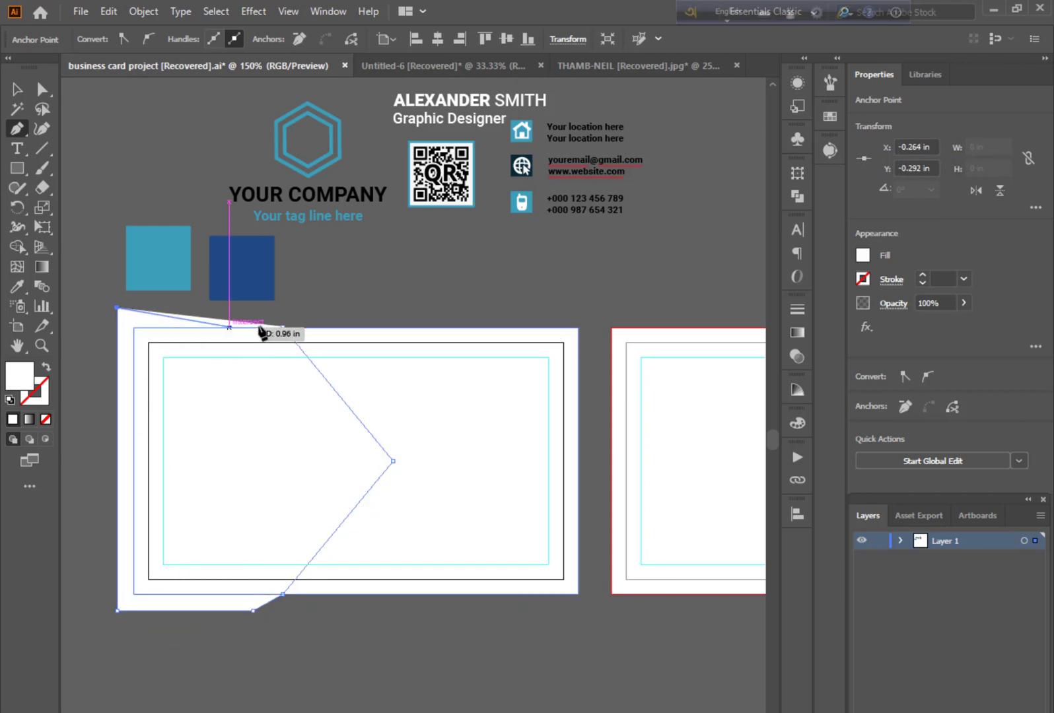
click(291, 308)
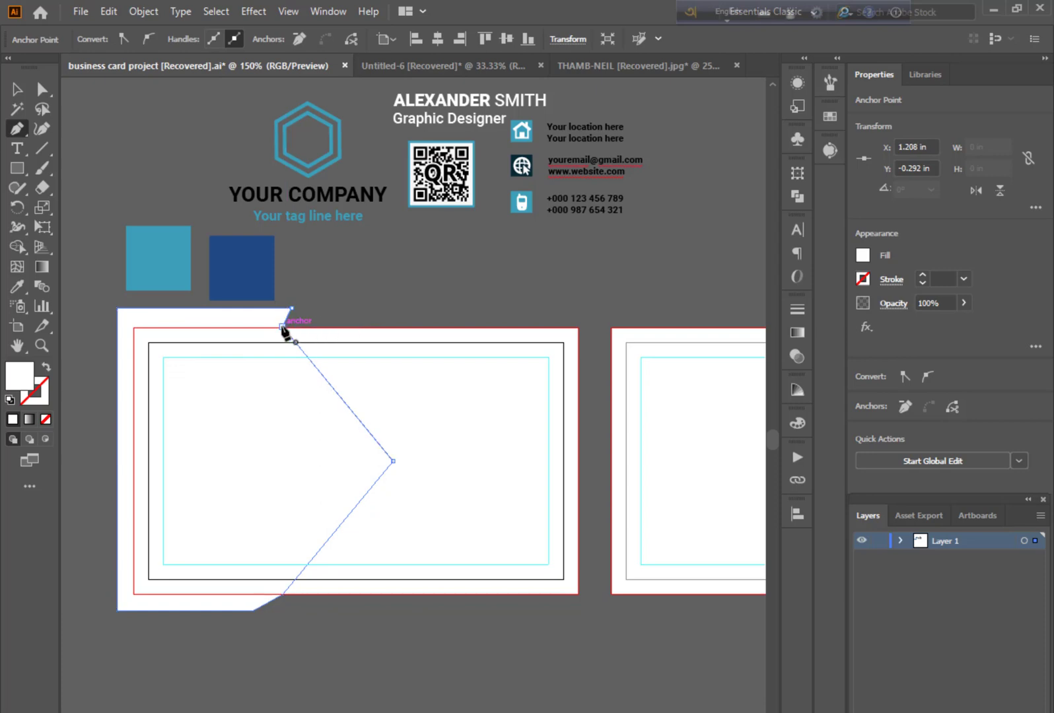
click(283, 327)
Remove the parts of the blue arrow shape outside the bleed background with the Shape Builder
click(18, 246)
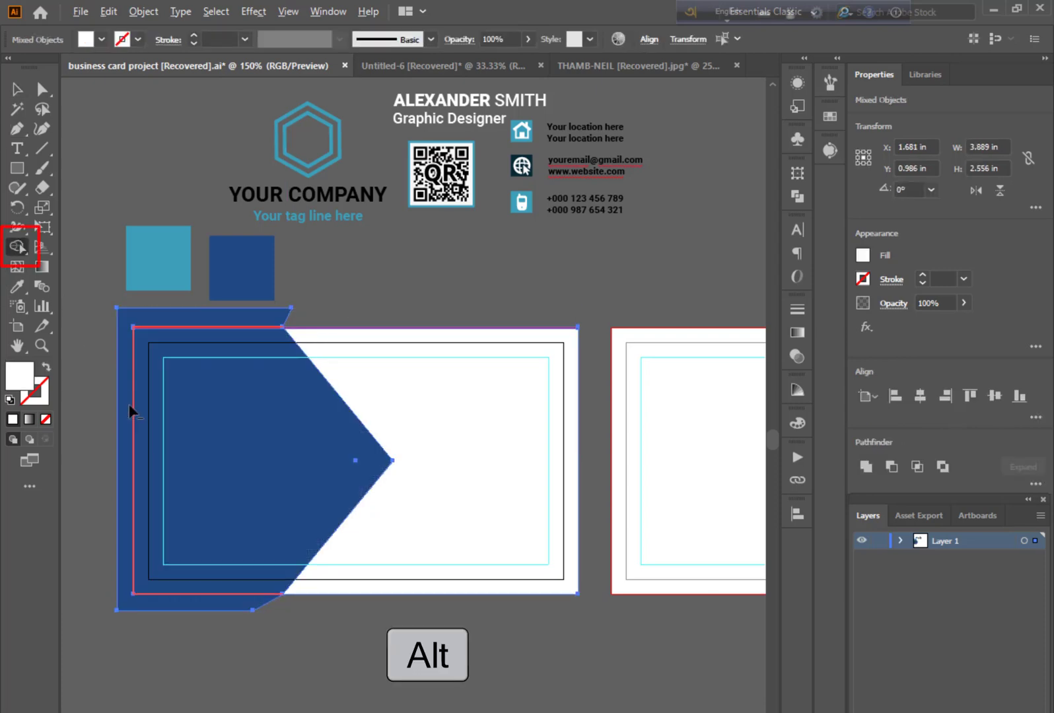
alt+click(128, 411)
click(11, 96)
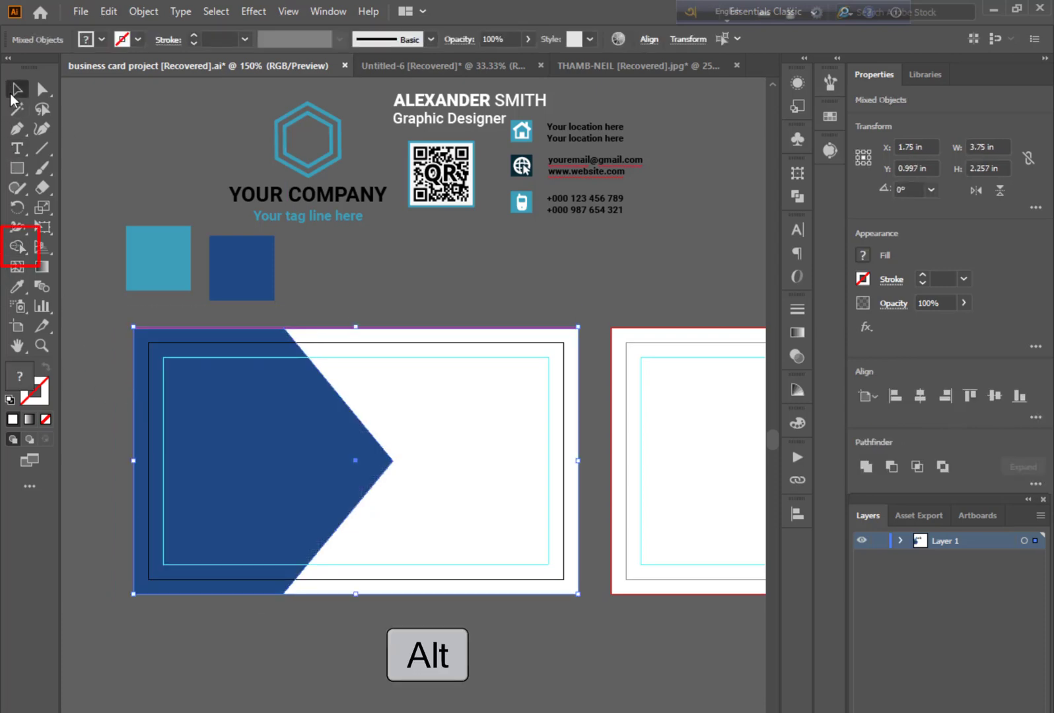
click(131, 187)
Round the right-pointing tip of the blue arrow shape
key(a)
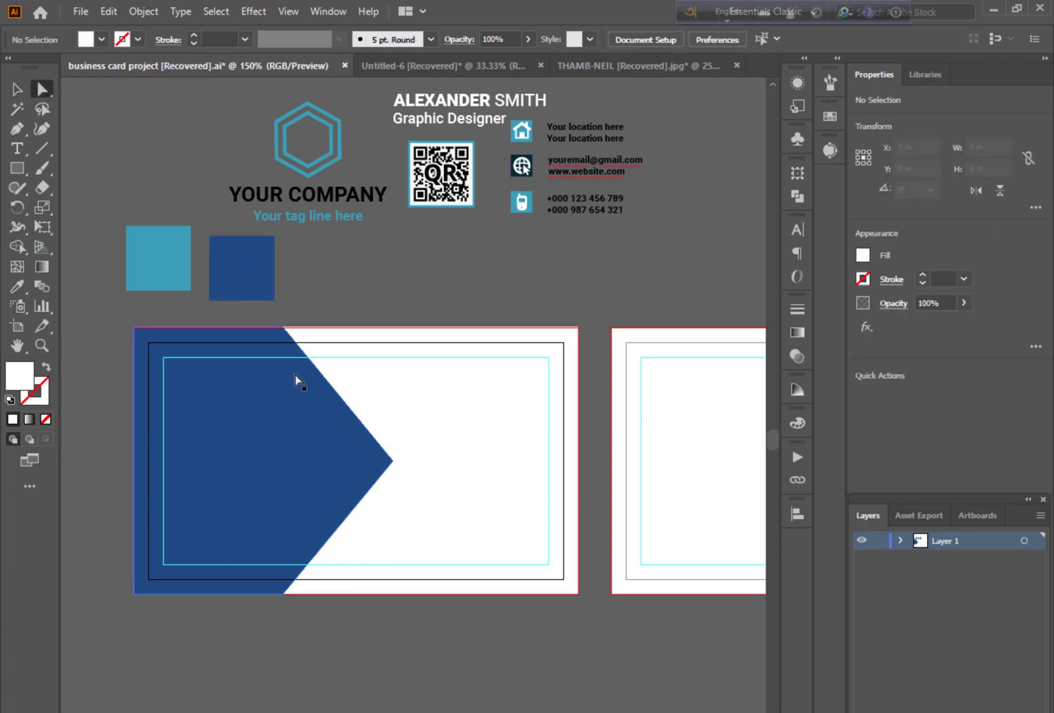
click(375, 460)
drag(376, 461, 357, 463)
click(463, 660)
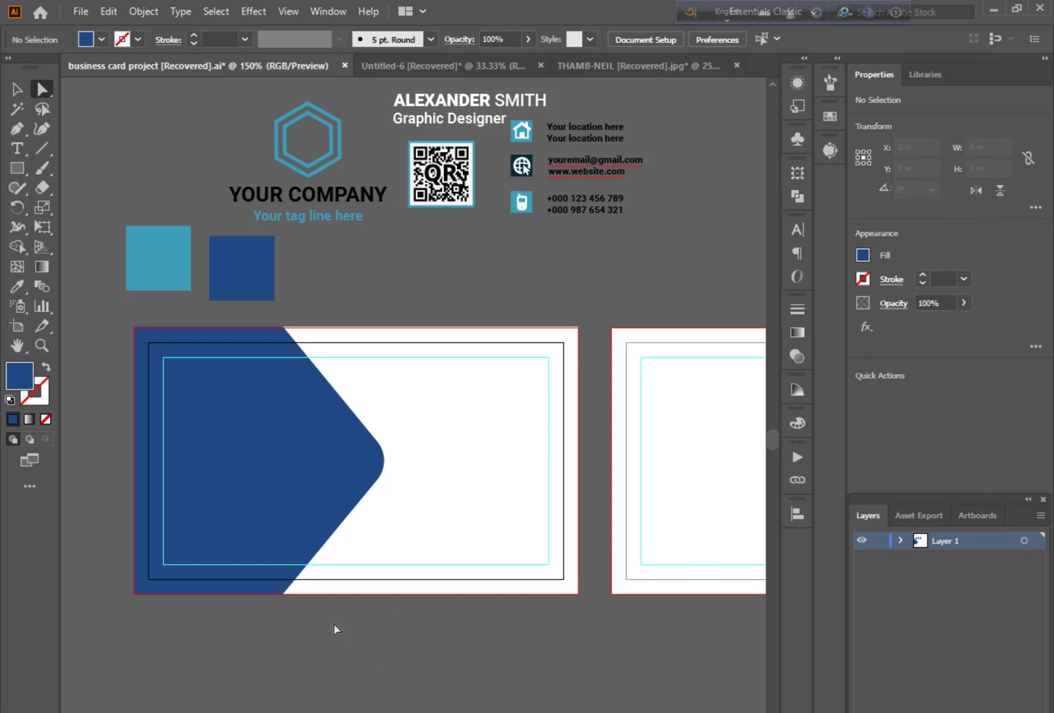
Draw a closed triangle about 1.92 × 1.08 in on the first card's lower bleed edge, beside the blue arrow shape, with the Pen tool
scroll(356, 621, down, 1)
click(20, 89)
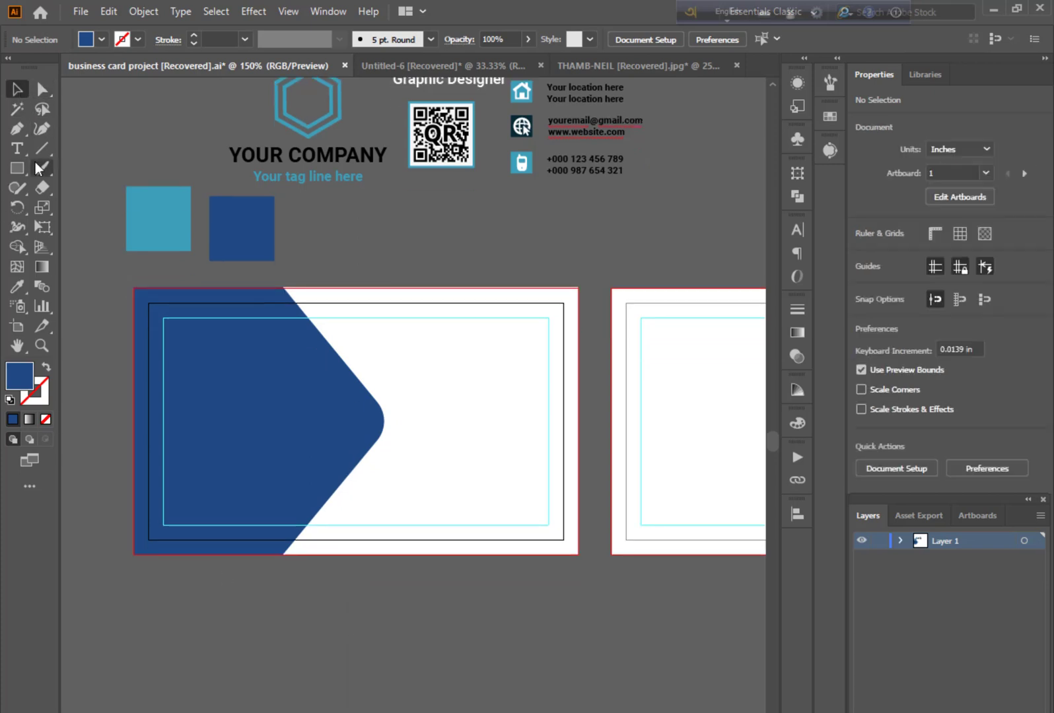
click(16, 129)
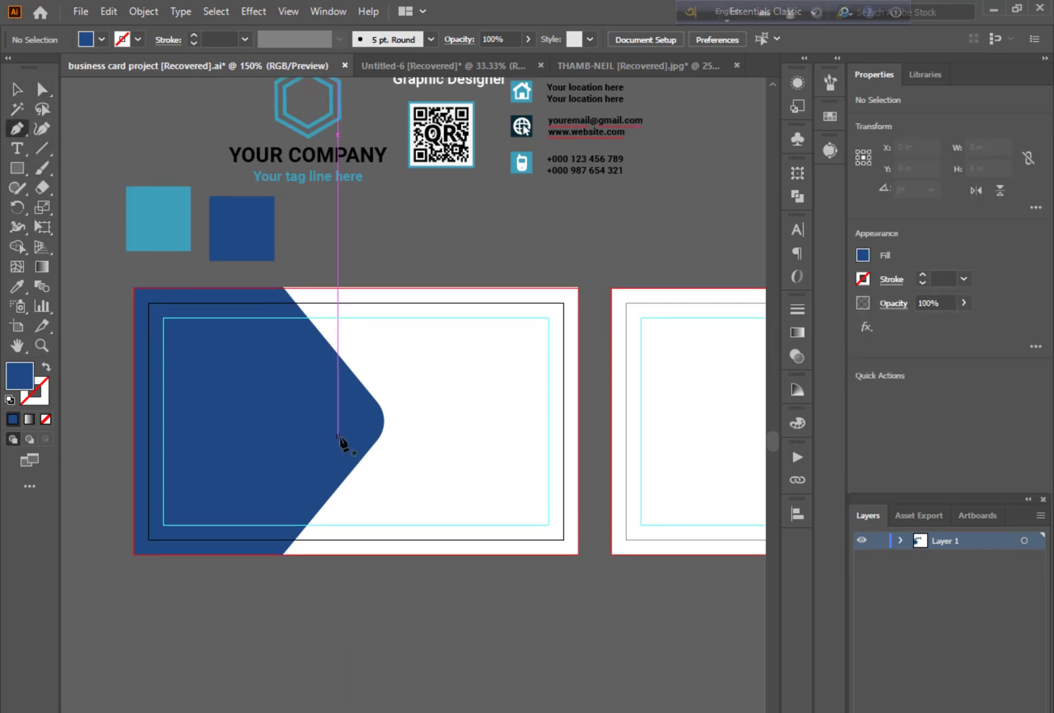
click(308, 555)
click(409, 426)
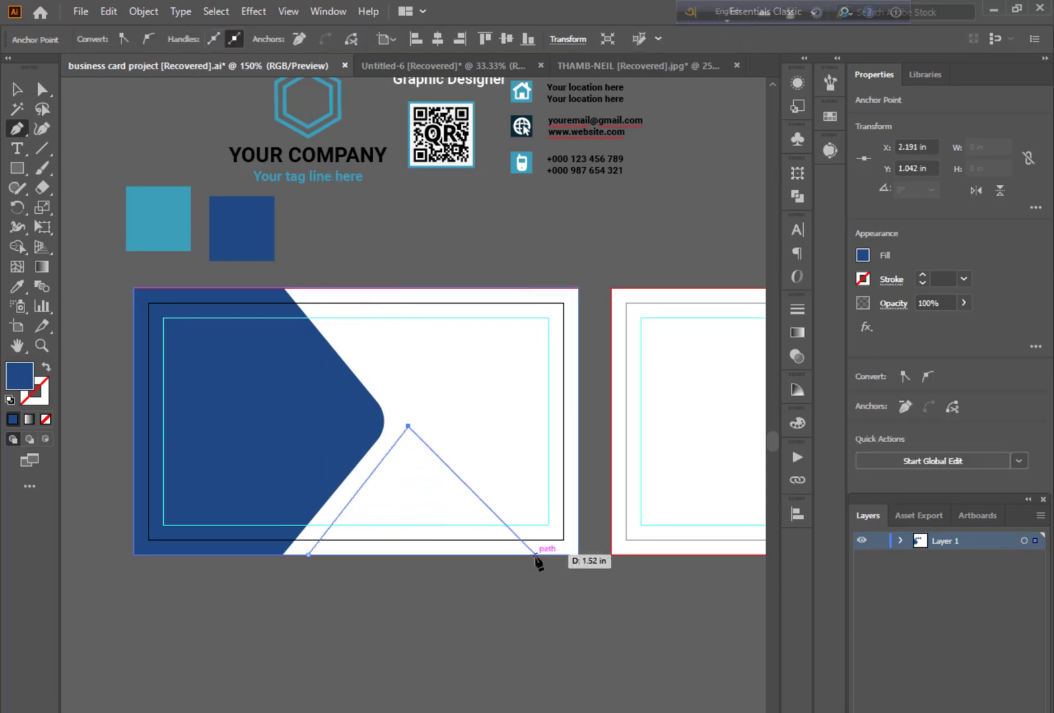
click(535, 556)
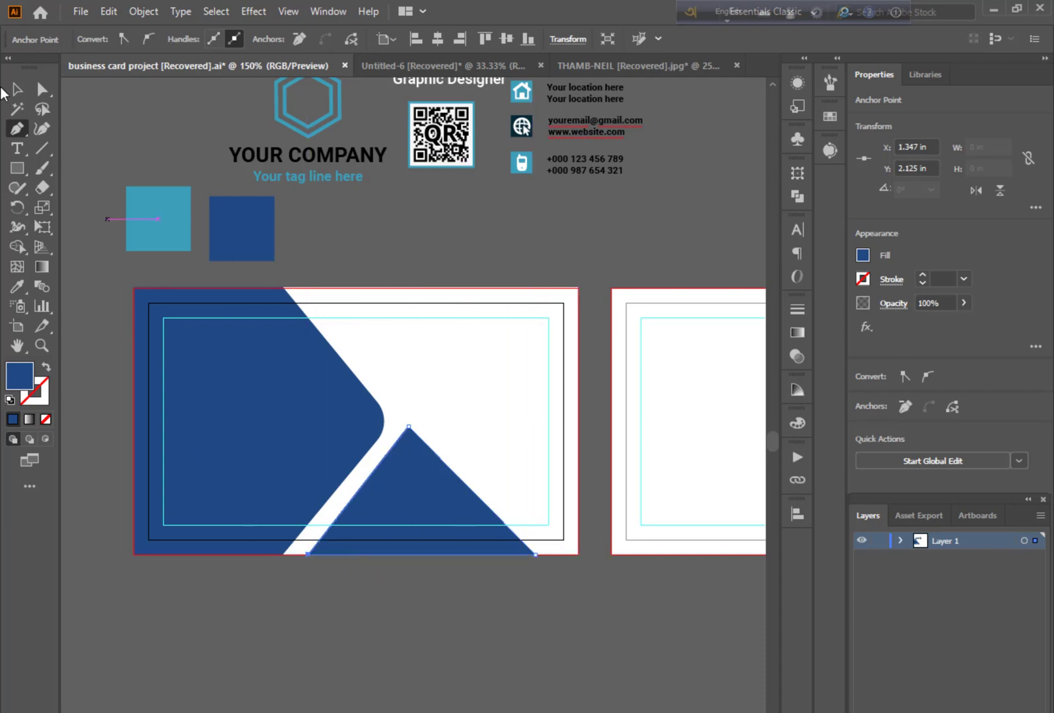
click(15, 91)
click(107, 113)
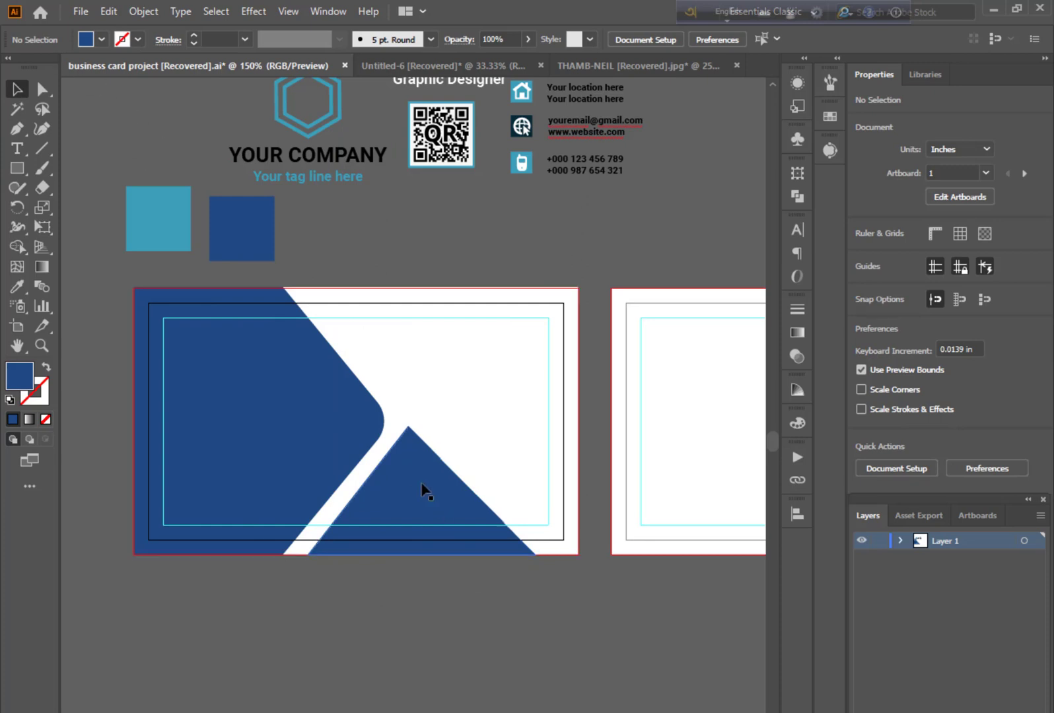
Round the upper corner of the triangle to about the same softness as the arrow shape's tip
click(47, 92)
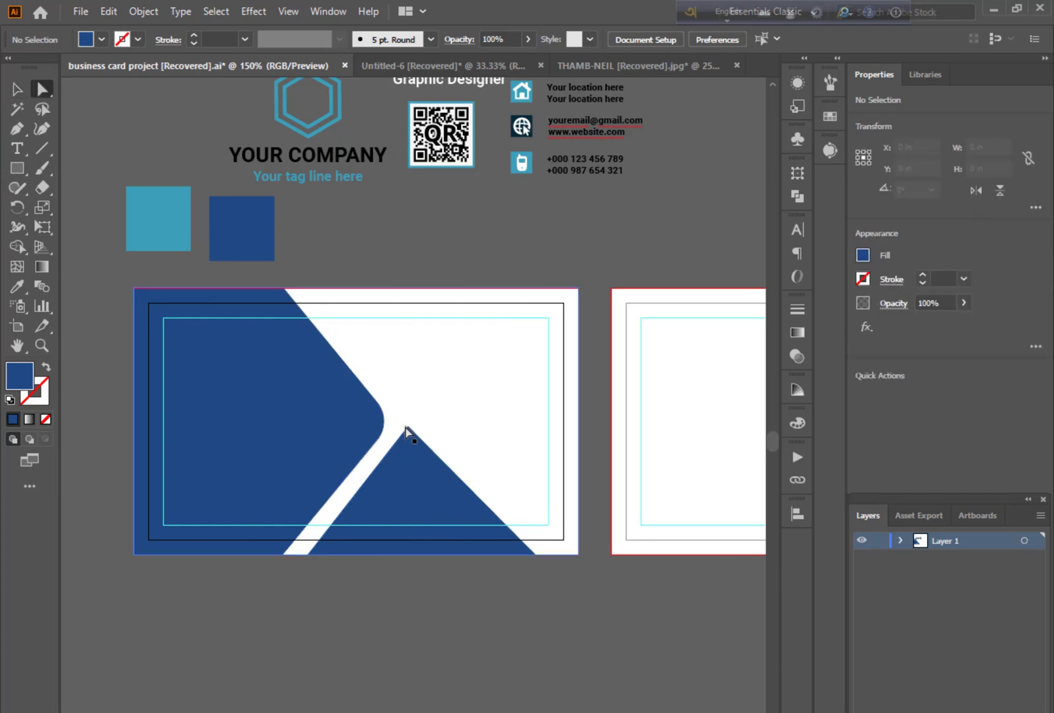
click(410, 443)
drag(409, 445, 406, 430)
click(412, 428)
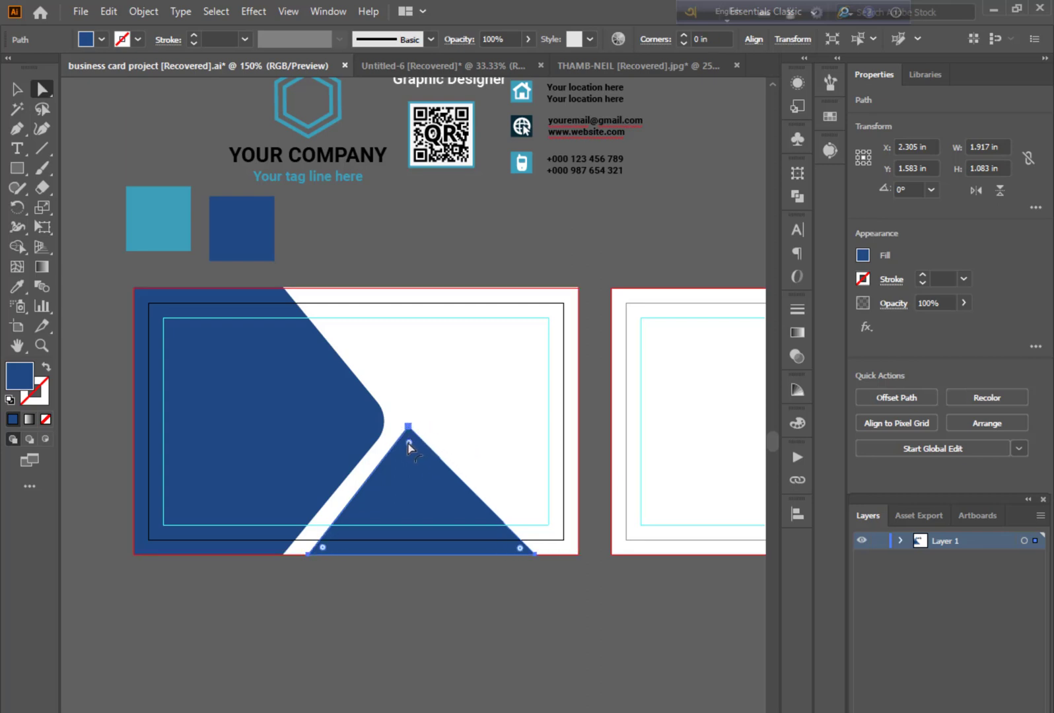
click(431, 588)
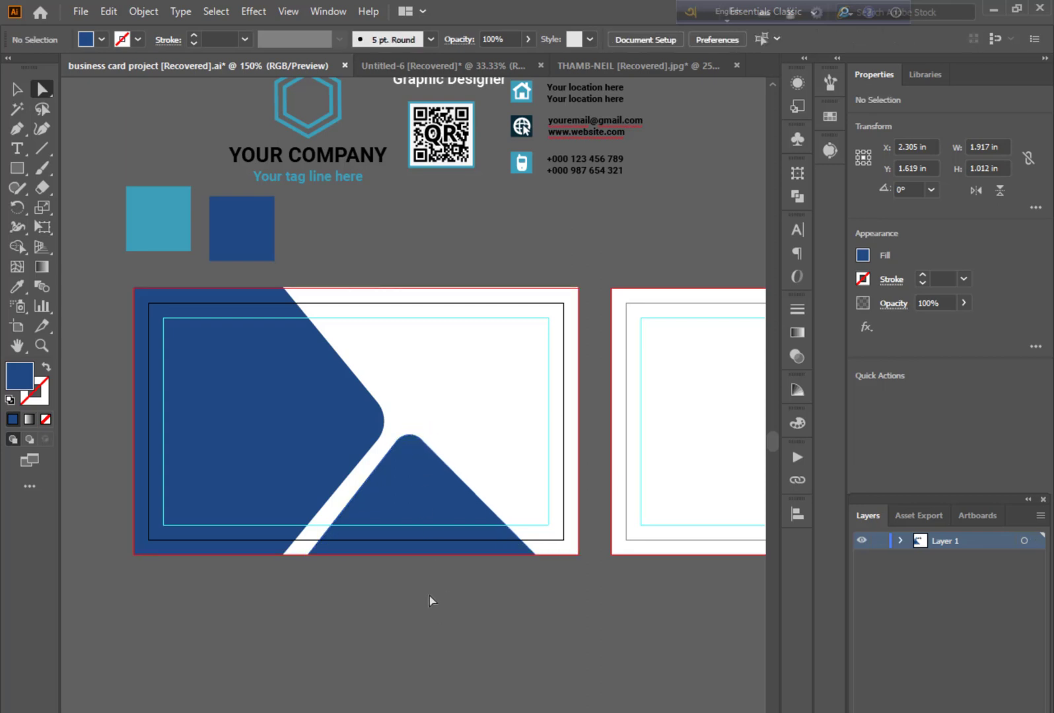
Fill the rounded triangle with the teal colour sampled from the teal square
scroll(416, 605, up, 1)
scroll(409, 690, up, 1)
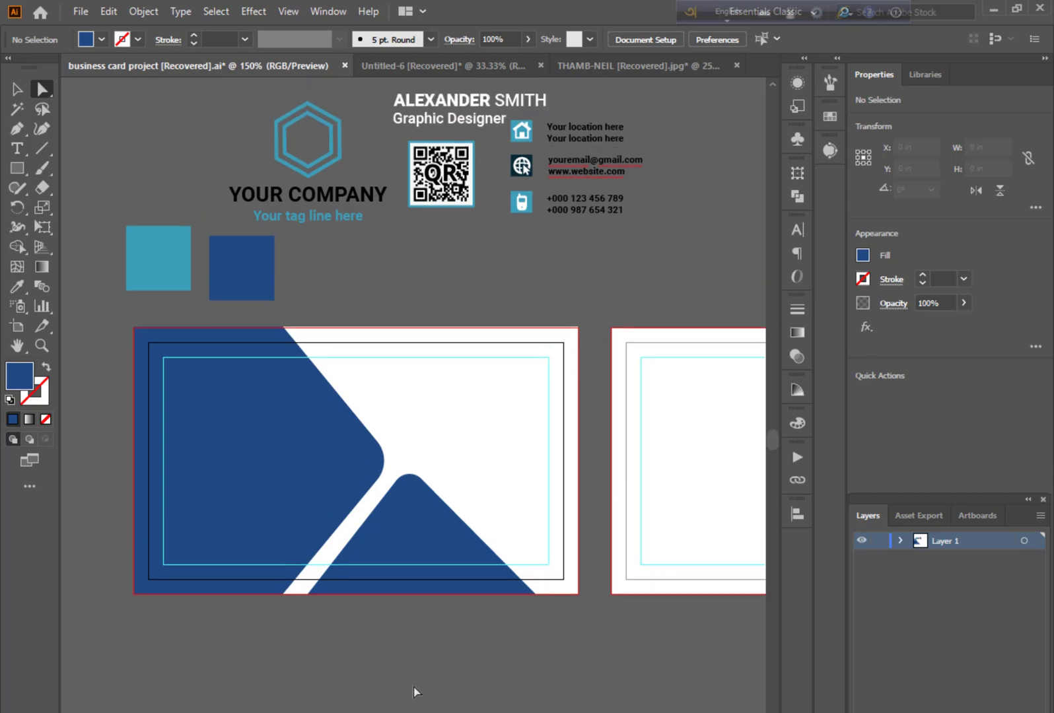
scroll(93, 318, down, 2)
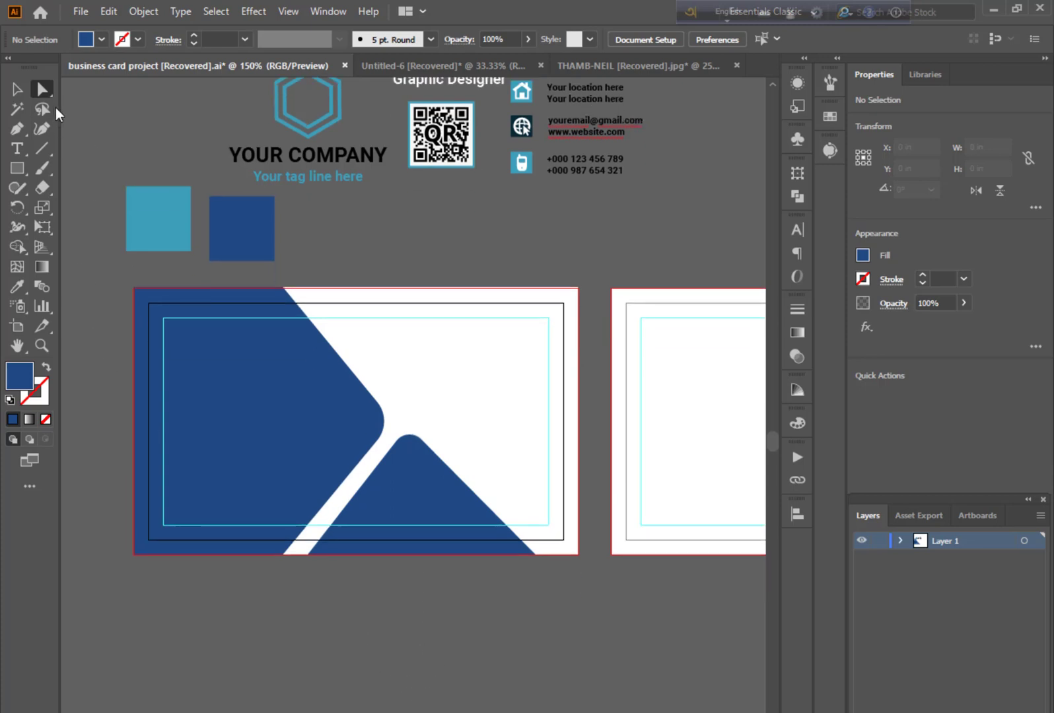
click(426, 488)
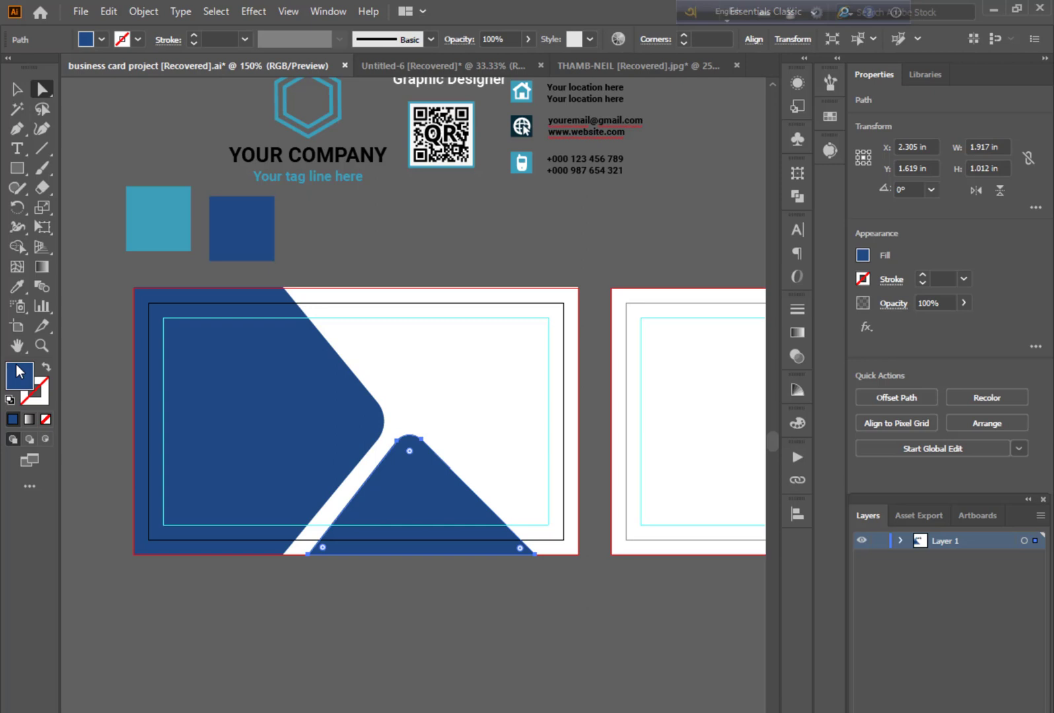
click(16, 287)
click(182, 223)
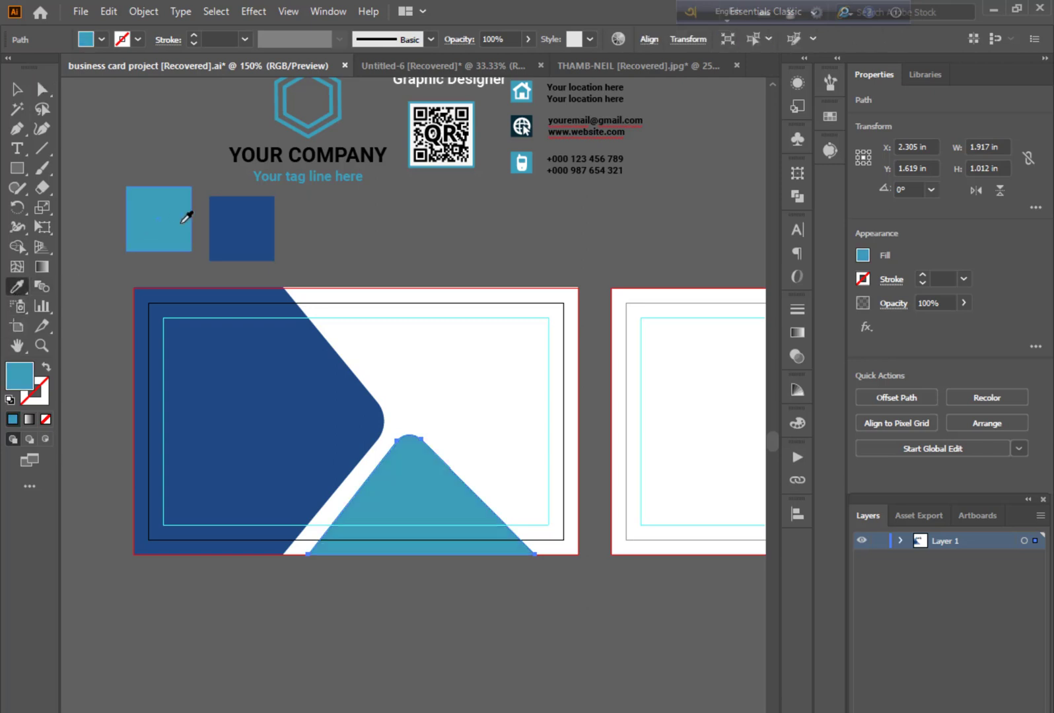
Fill the second card's background with the teal sampled from the first card's rounded triangle
click(15, 88)
click(129, 99)
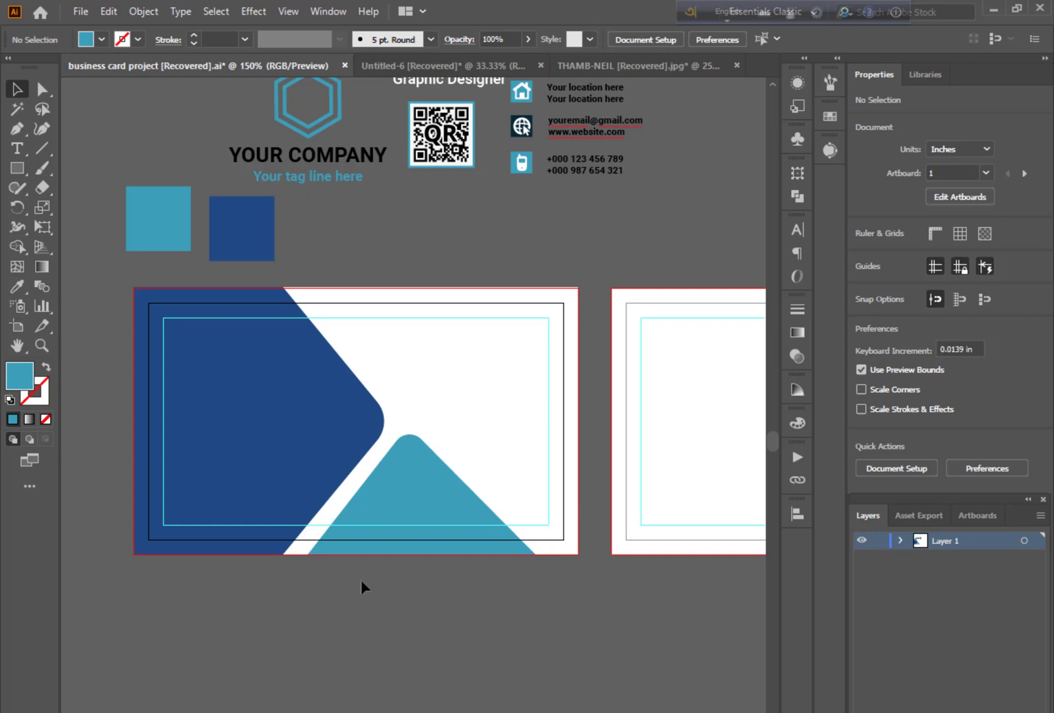
drag(589, 596, 368, 601)
click(492, 437)
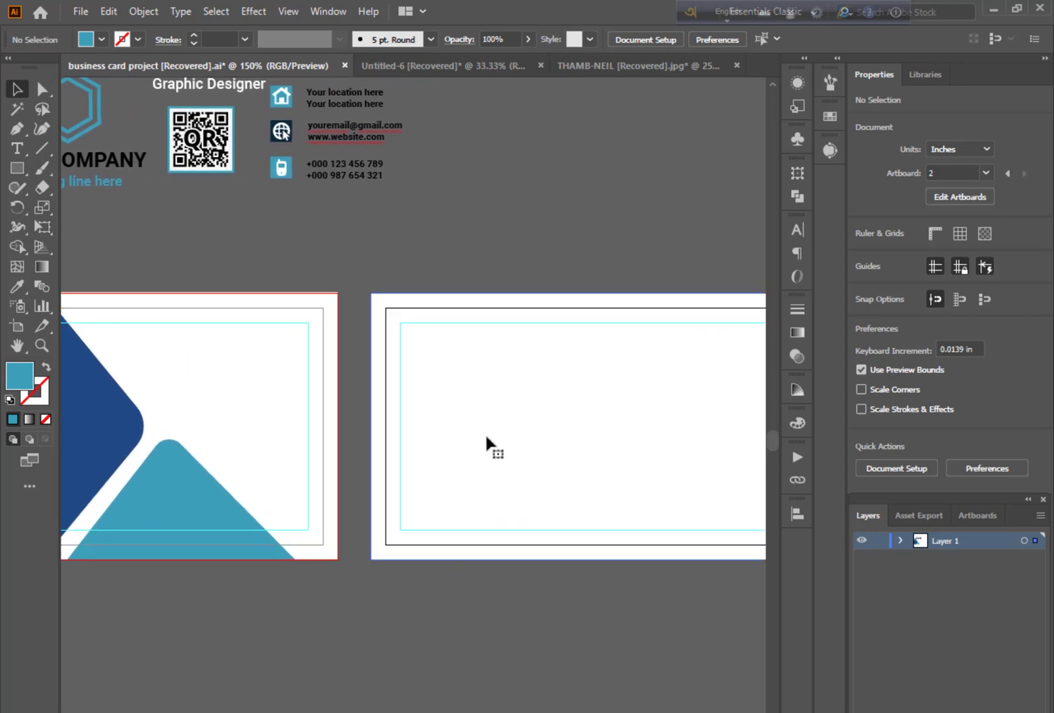
click(170, 466)
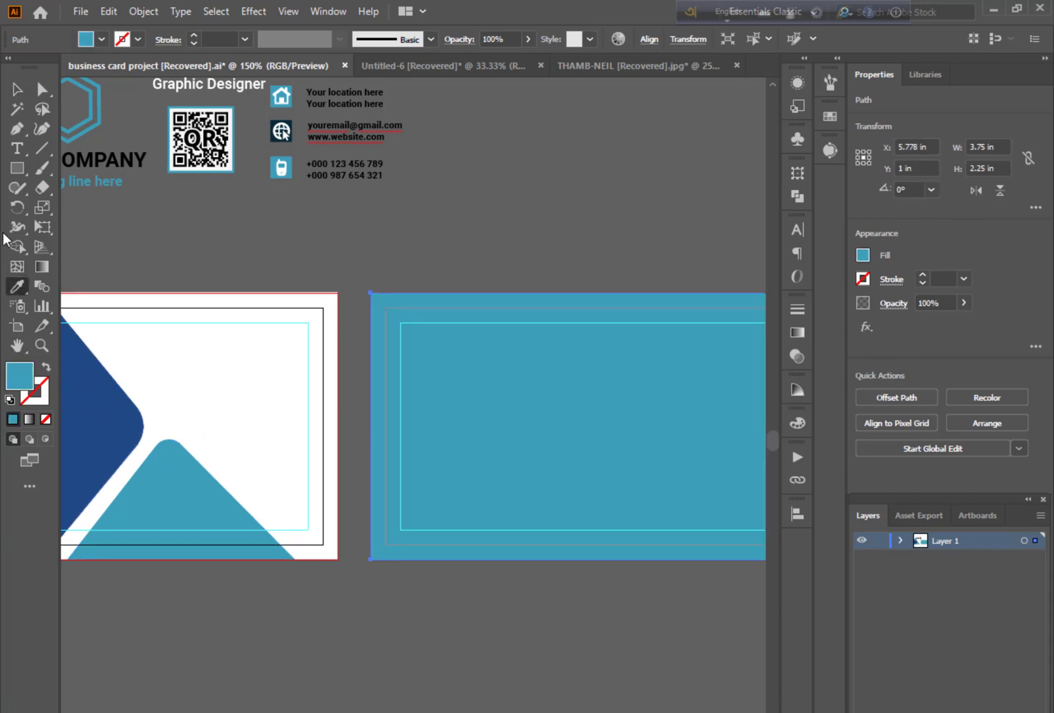
click(15, 93)
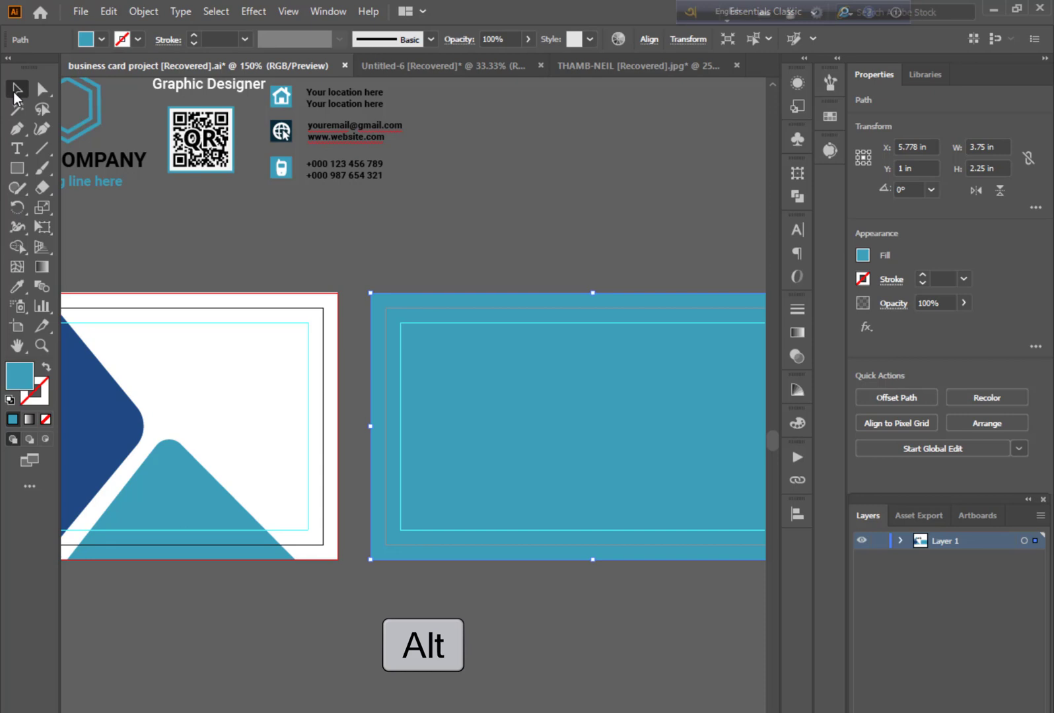
click(548, 226)
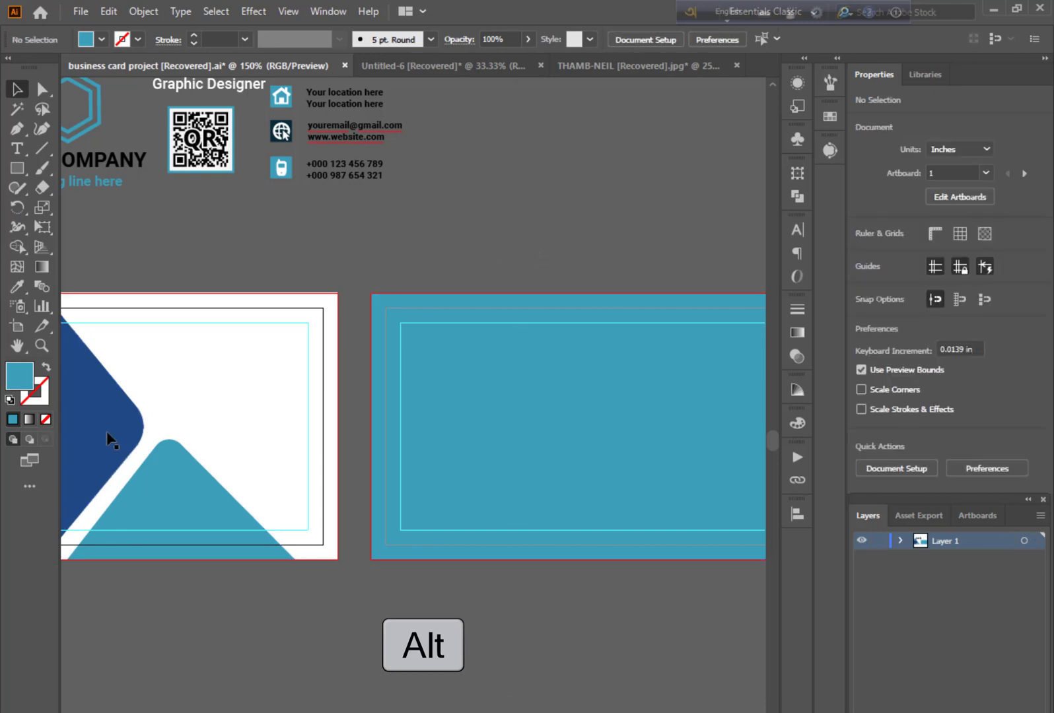
Copy the blue arrow shape from the first card to the matching left edge of the second card
drag(107, 433, 584, 433)
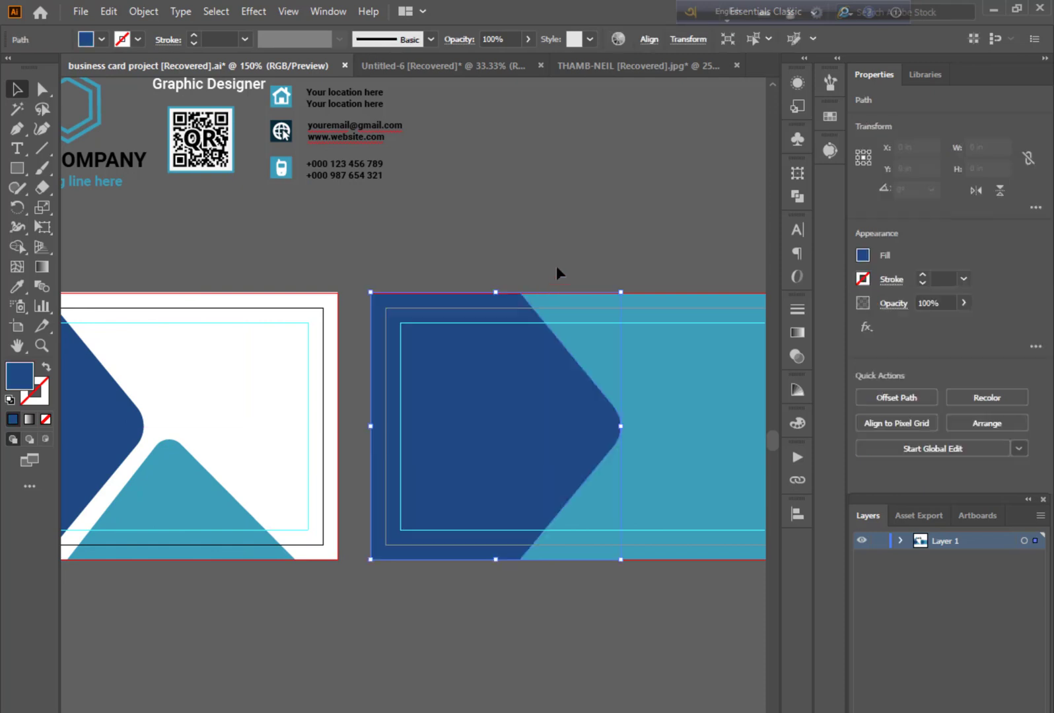
click(590, 249)
Copy the rounded triangle to the matching place on the second card and fill it with the arrow shape's blue
drag(347, 559, 199, 560)
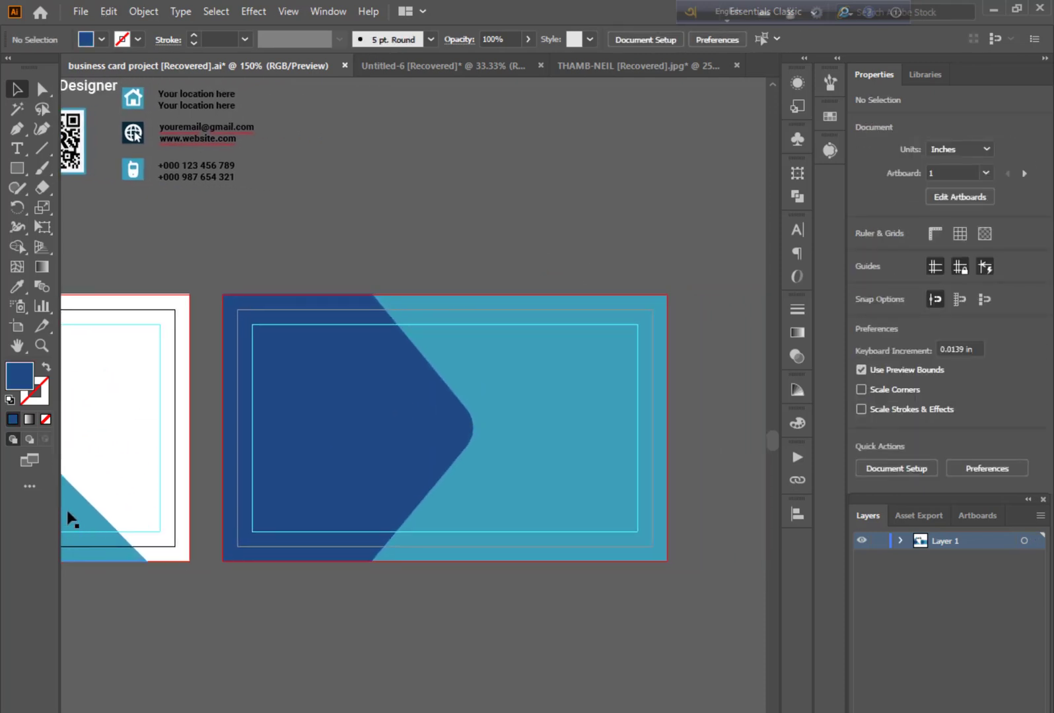
drag(68, 514, 527, 499)
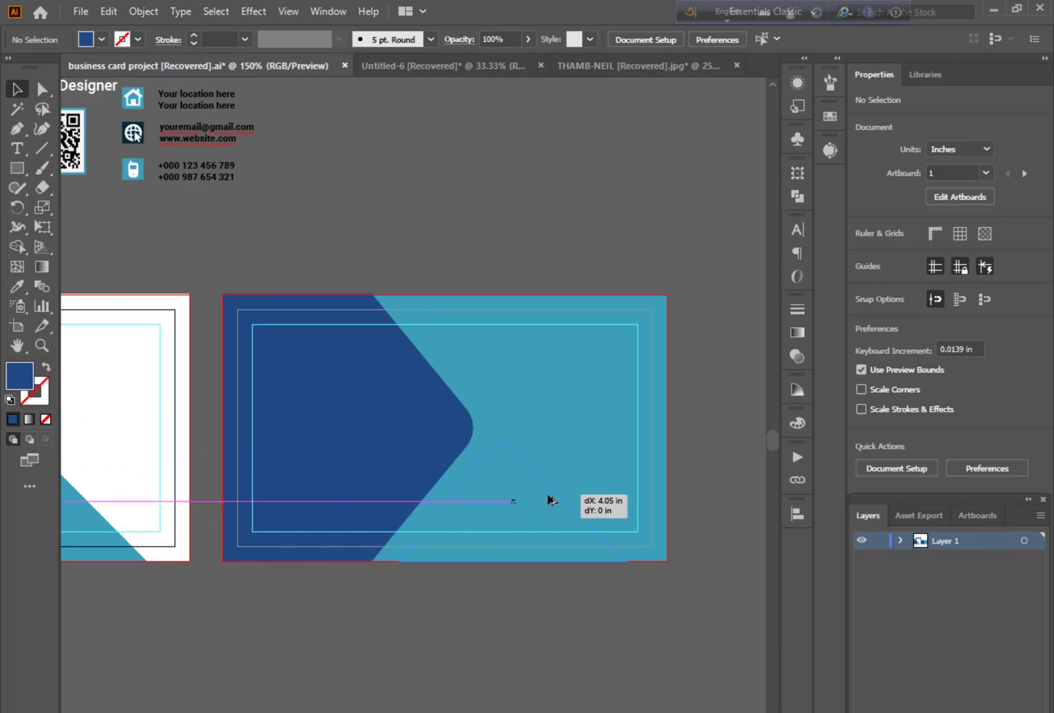
drag(549, 500, 548, 500)
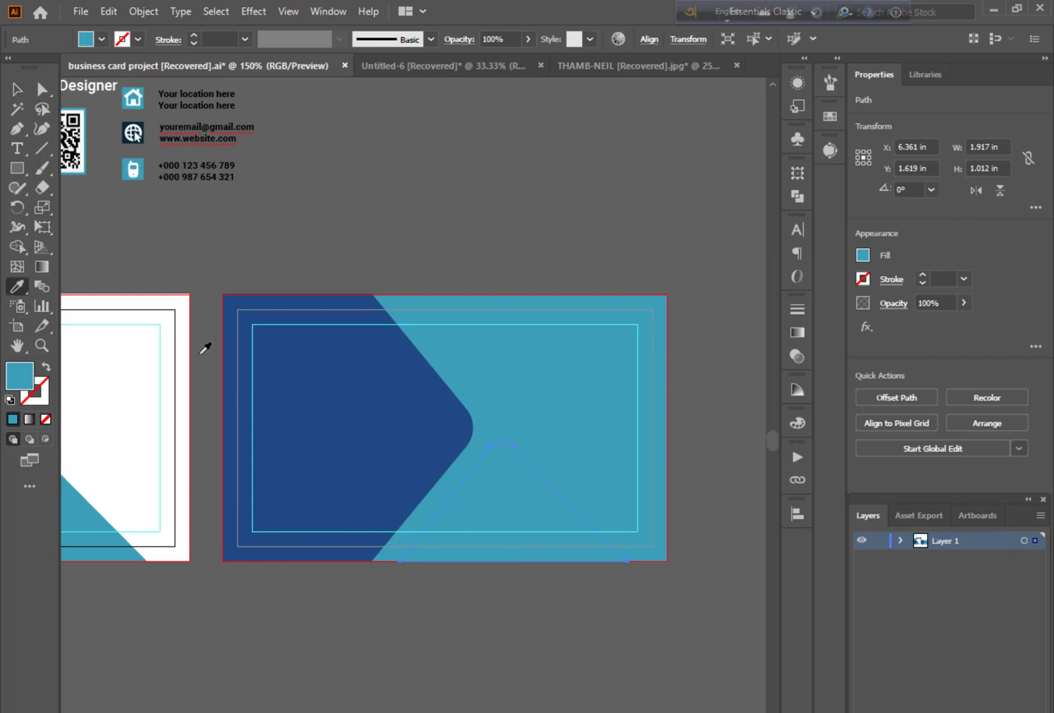
click(263, 376)
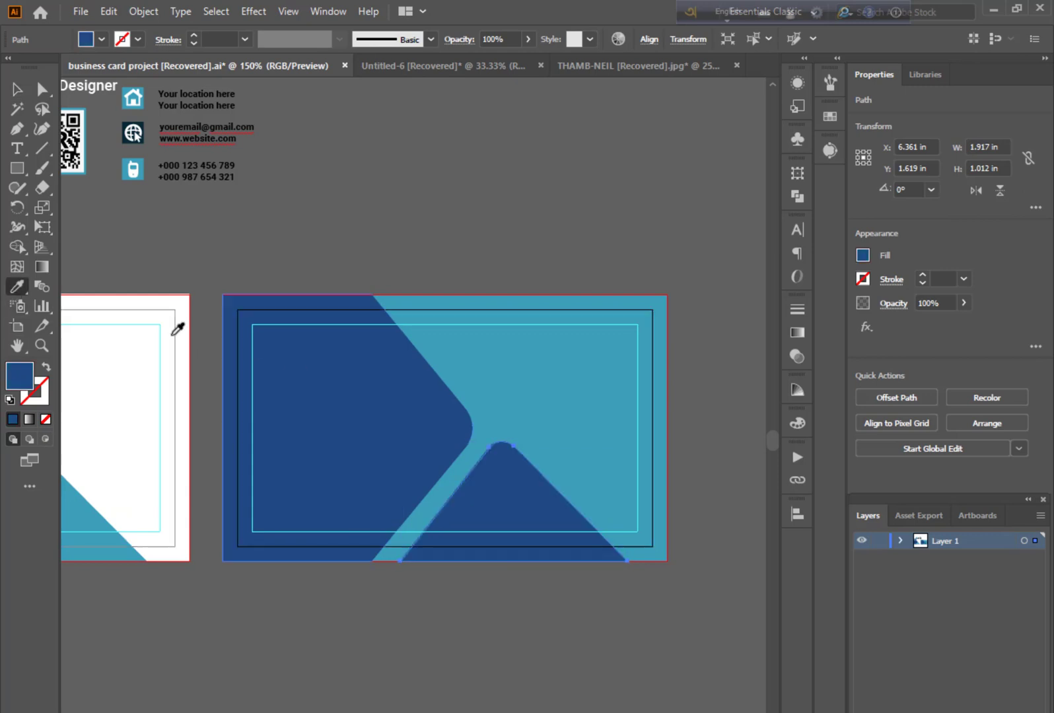
click(451, 183)
Move the name and job title group to the upper-left corner of the first card's inner guide, scaled to about 1.18 × 0.28 in
scroll(463, 237, down, 2)
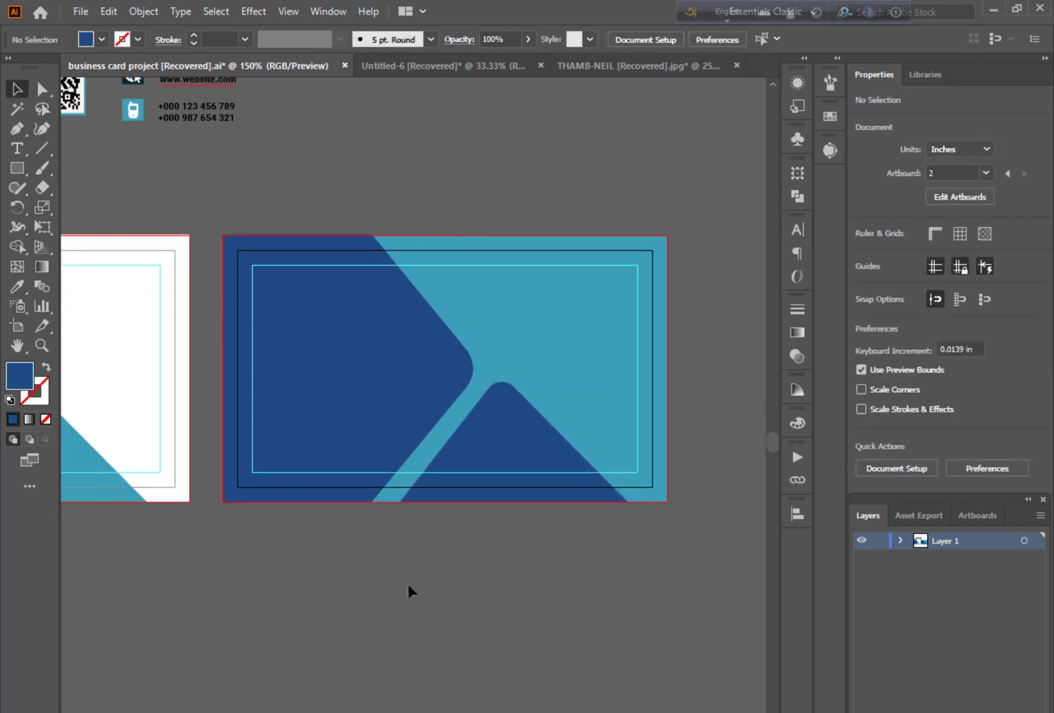
drag(362, 569, 591, 614)
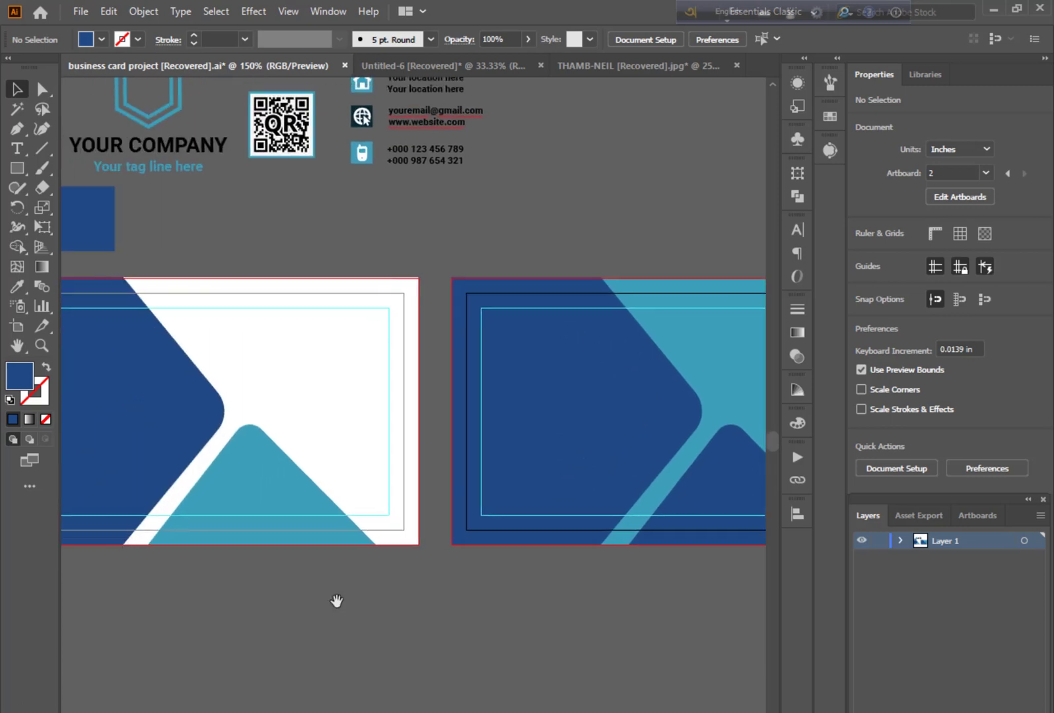
drag(290, 610, 484, 620)
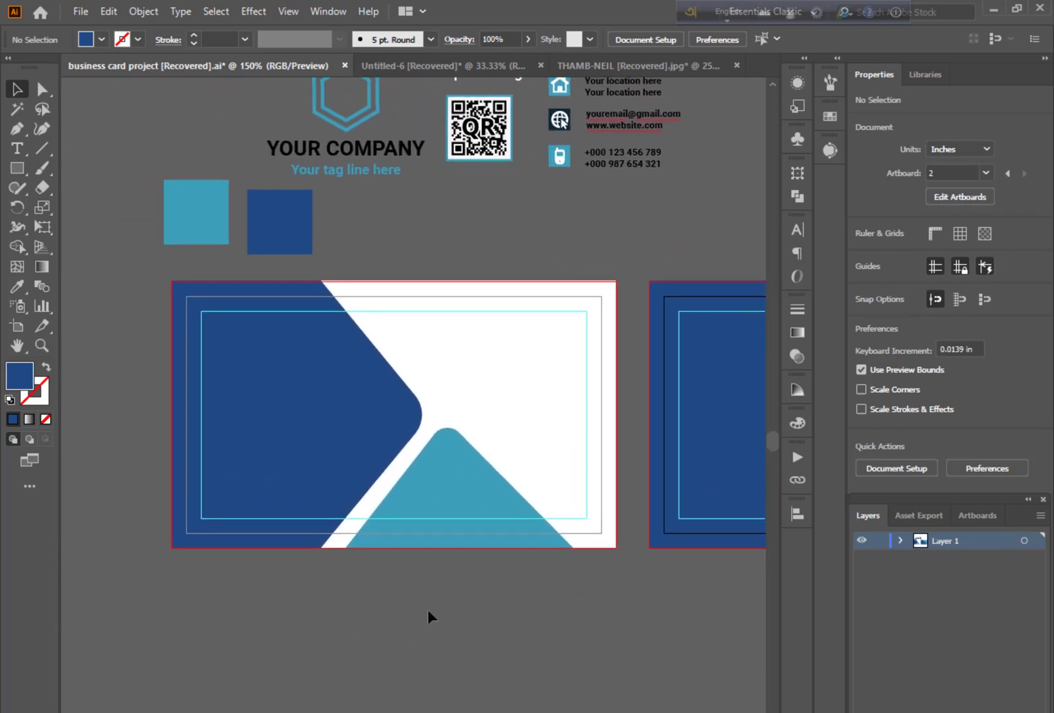
scroll(515, 310, up, 3)
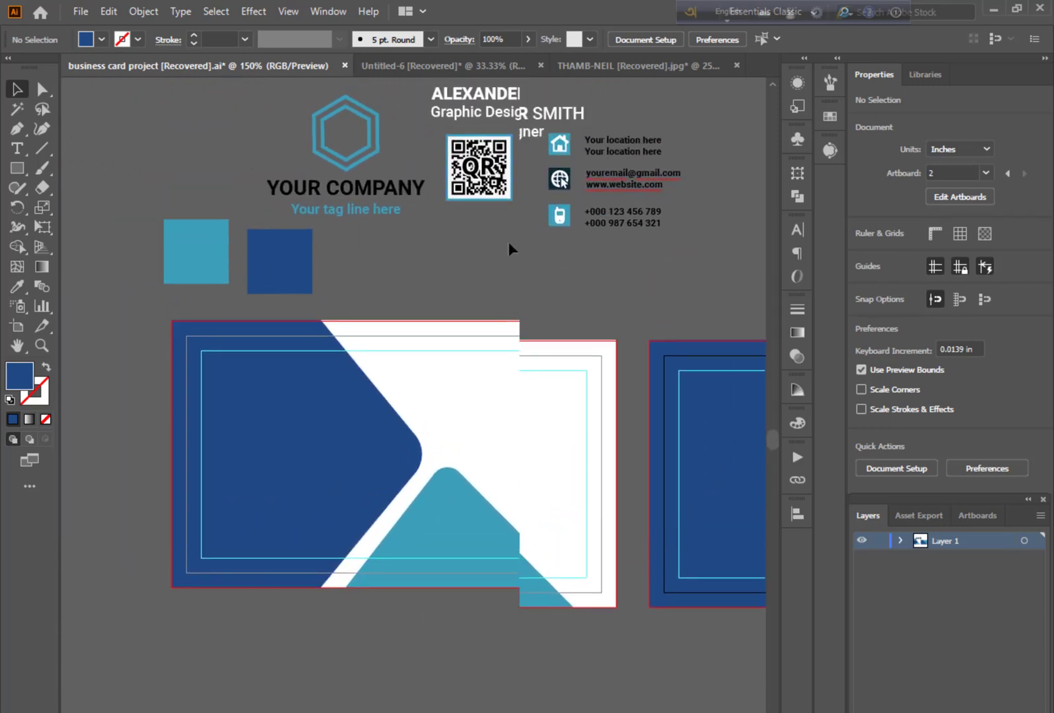
drag(494, 137, 275, 405)
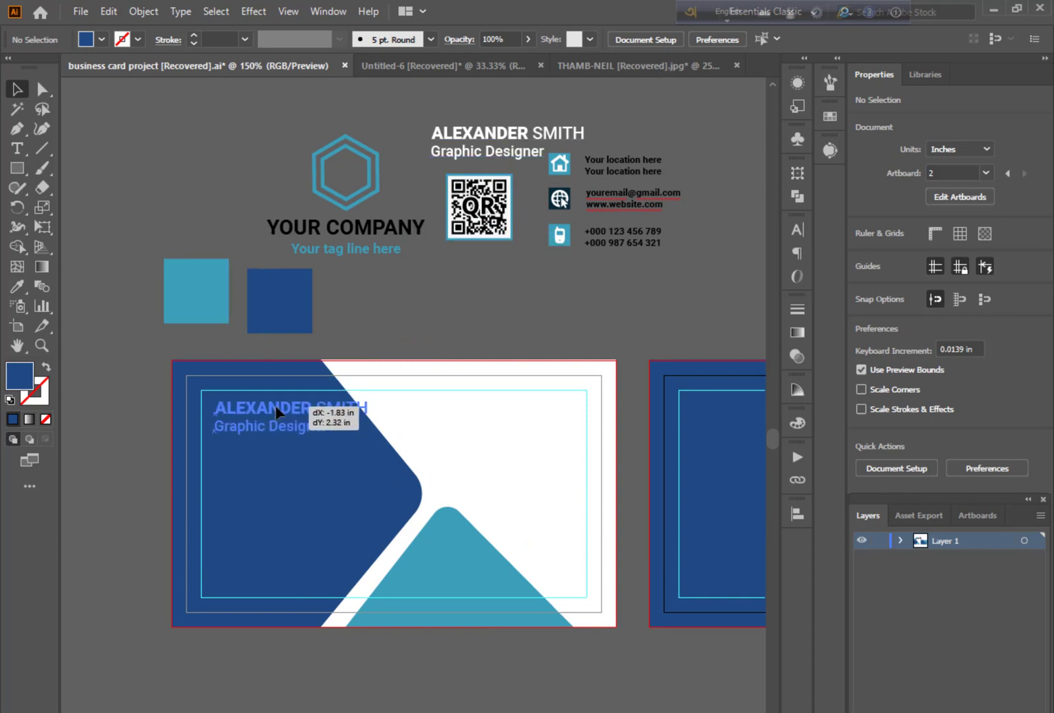
scroll(291, 430, down, 5)
drag(368, 277, 353, 274)
drag(264, 249, 251, 240)
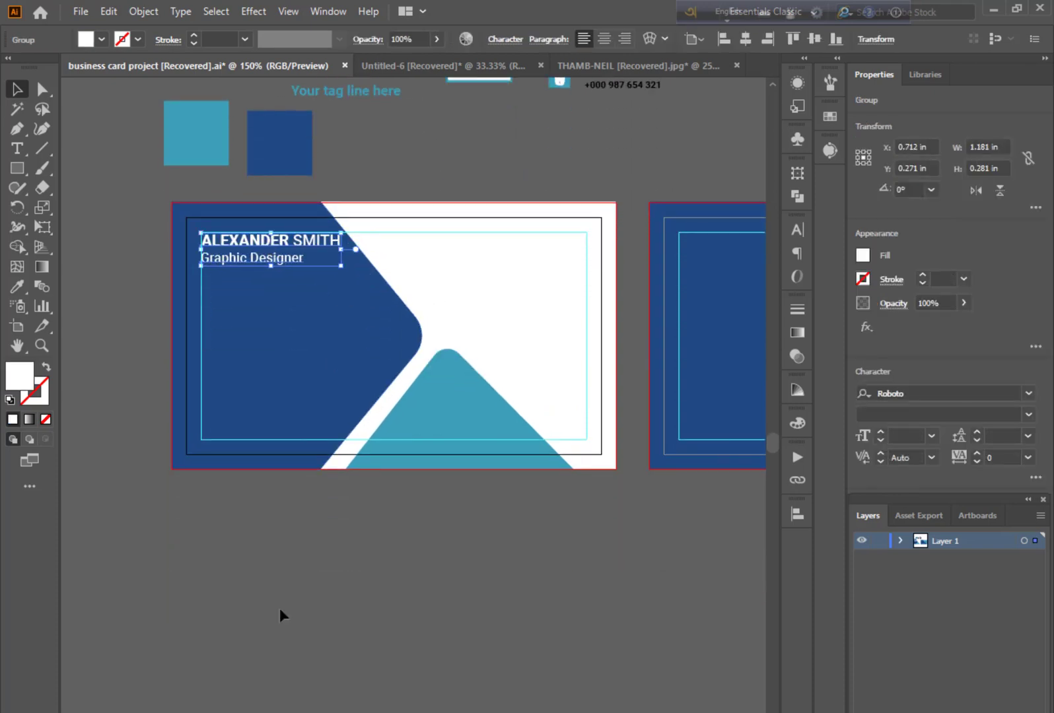
click(279, 609)
Move the contact icons and text group onto the first card's blue shape, below the job title along the left guide
scroll(423, 370, up, 2)
drag(591, 142, 246, 471)
click(338, 651)
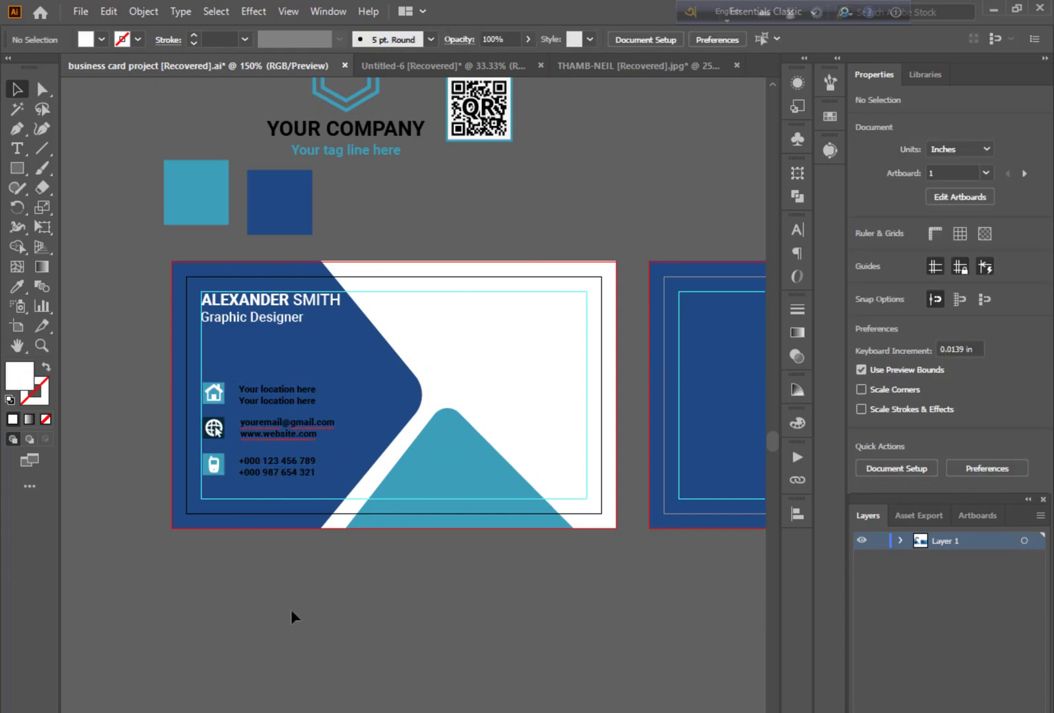
Recolour the dark square behind the globe icon with the teal sampled from the house icon's square
scroll(284, 604, down, 1)
key(ctrl+plus)
key(ctrl+plus)
key(ctrl+plus)
drag(194, 523, 591, 596)
double_click(424, 359)
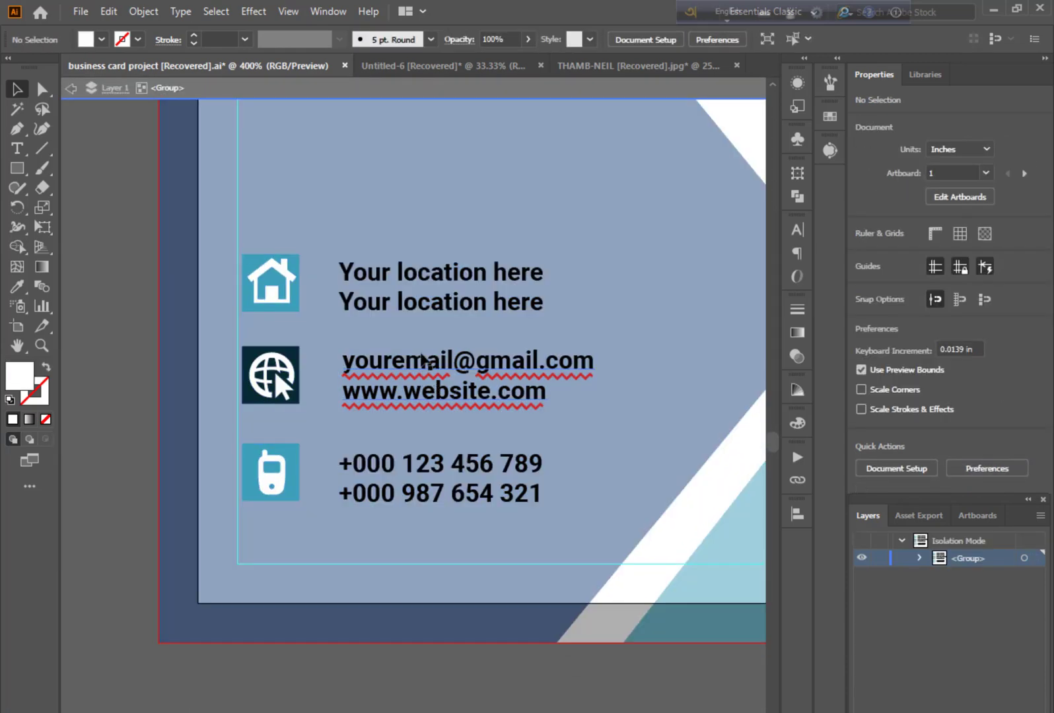
click(42, 91)
click(249, 356)
click(17, 287)
click(250, 305)
click(18, 90)
Set the fill of the location, e-mail and website, and phone text in the contact group to white
drag(447, 235, 400, 515)
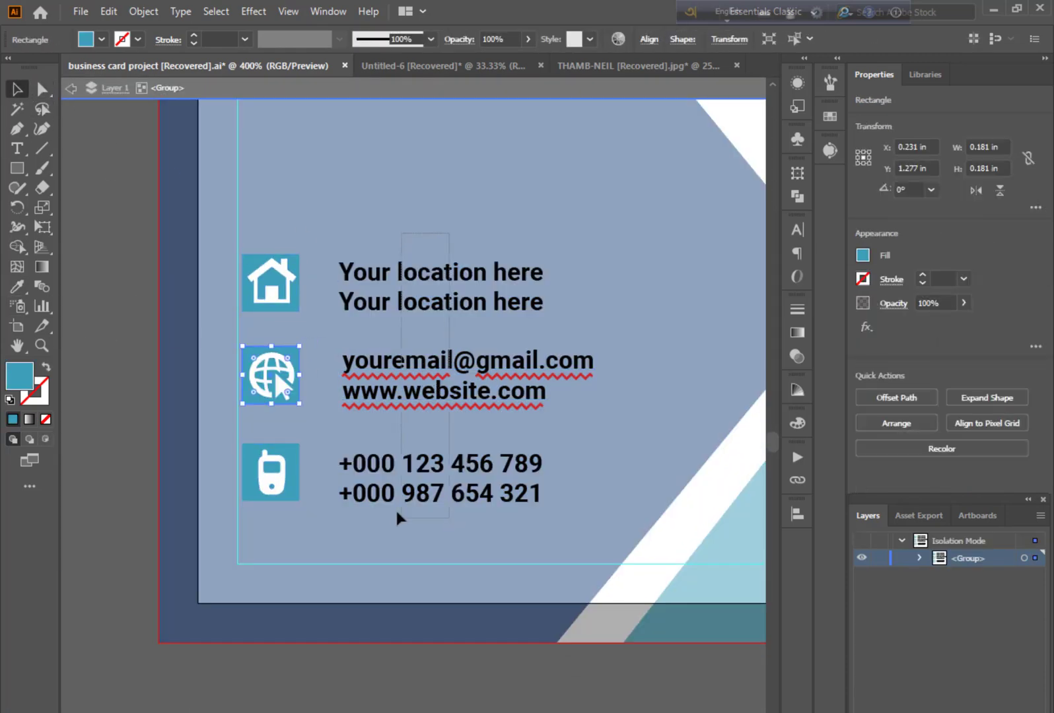
double_click(20, 375)
click(203, 298)
click(586, 304)
click(105, 418)
double_click(103, 418)
scroll(419, 425, up, 1)
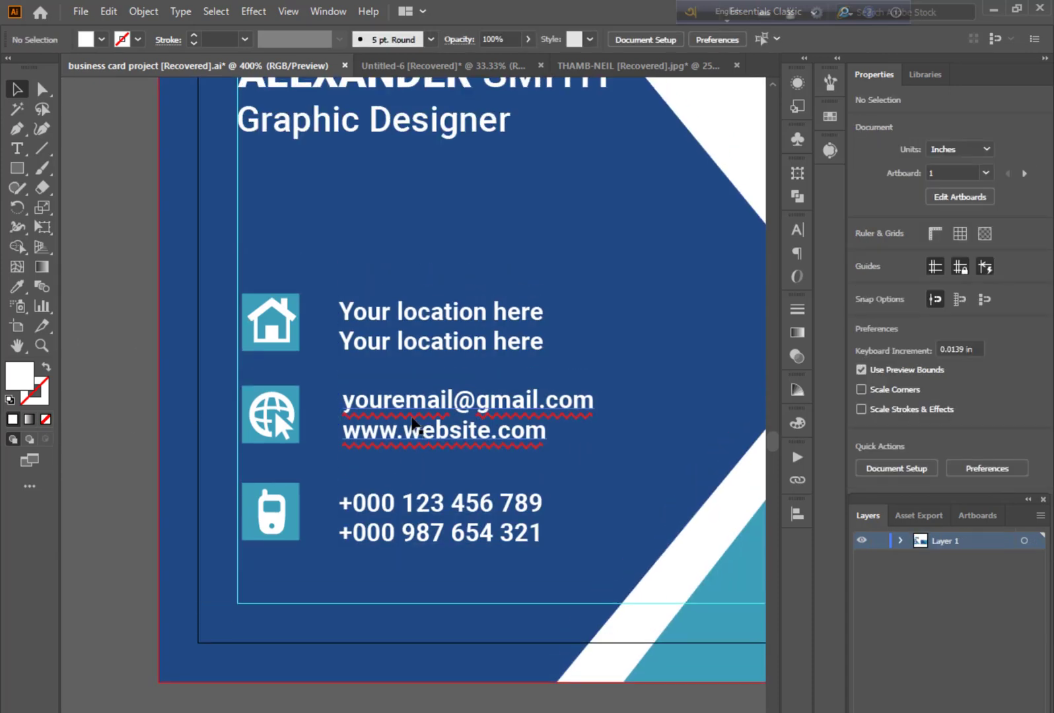
Shift the contact group down to the lower-left corner of the first card's inner guide
scroll(415, 431, down, 2)
drag(412, 433, 269, 399)
drag(281, 405, 281, 424)
click(324, 641)
Move the company logo group to the upper-right corner of the first card's inner guide, scaled to about 0.97 × 0.76 in
scroll(419, 598, up, 3)
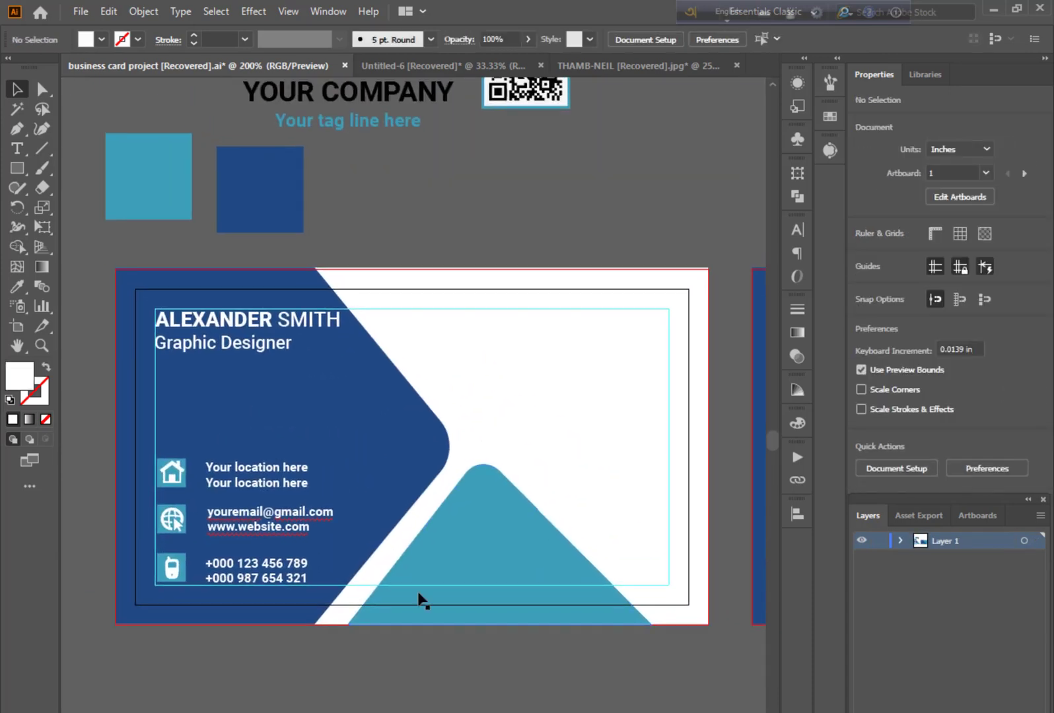
drag(403, 124, 622, 436)
drag(620, 438, 550, 366)
drag(494, 208, 493, 253)
drag(516, 304, 538, 290)
click(571, 623)
Copy the company logo group from the first card onto the second card's blue arrow shape
key(ctrl+minus)
scroll(405, 647, right, 5)
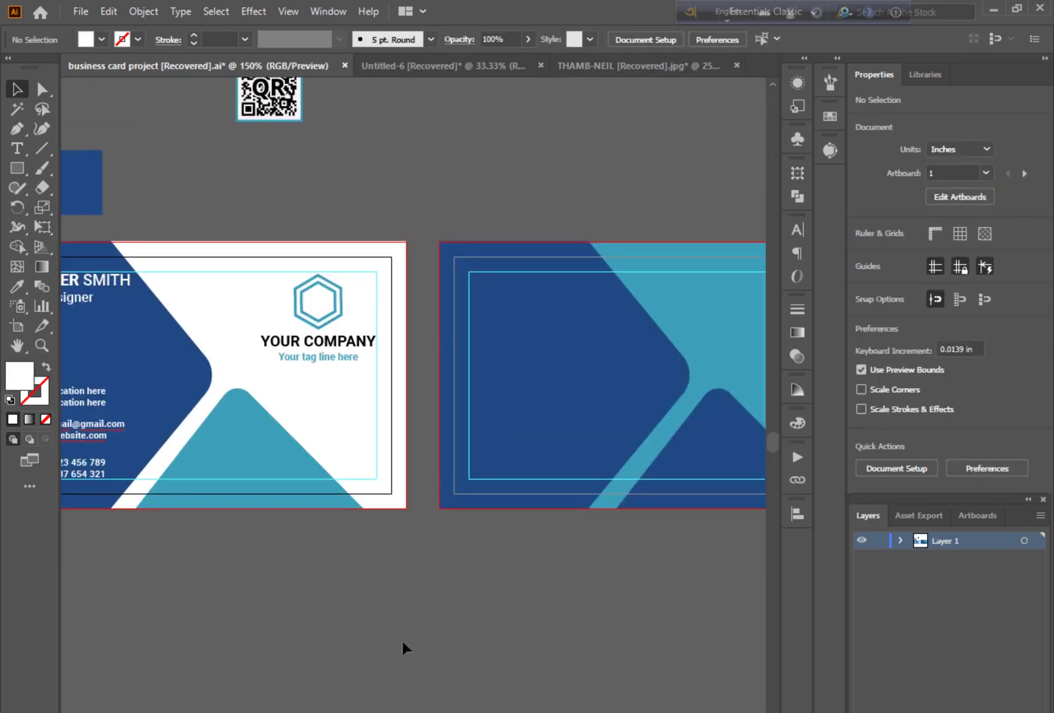
drag(99, 367, 322, 397)
key(ctrl+plus)
key(ctrl+plus)
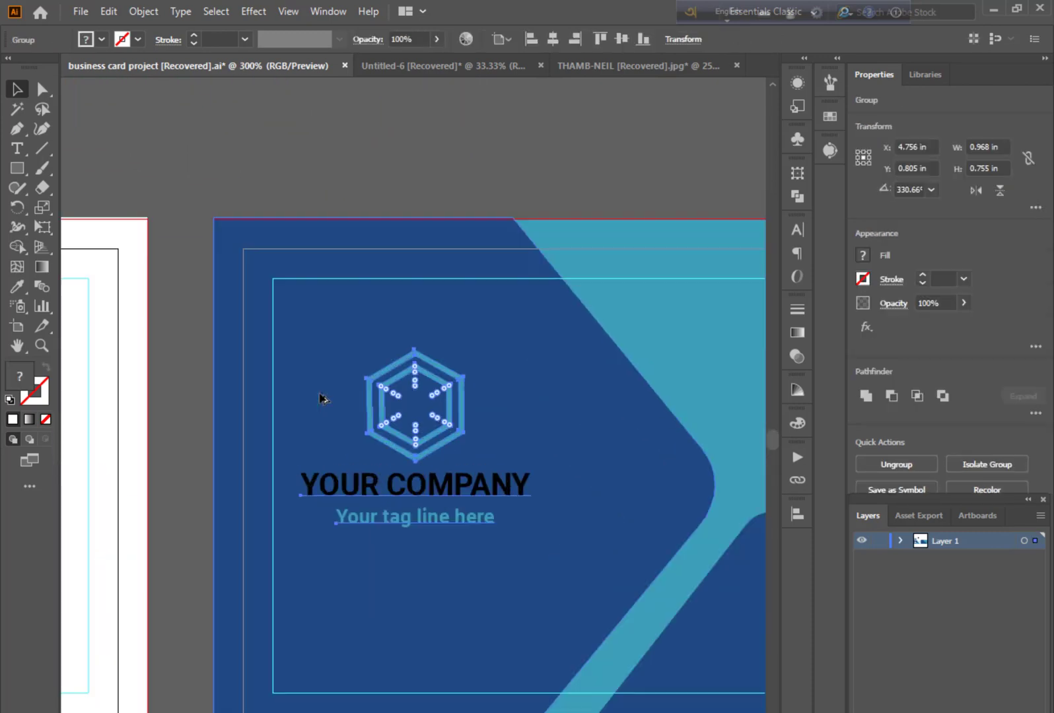
Set the fill of the "YOUR COMPANY" text in the second card's logo group to white
drag(271, 439, 195, 297)
click(150, 264)
click(42, 89)
click(385, 404)
double_click(19, 375)
click(586, 304)
click(463, 117)
Enlarge the second card's logo group to about 1.23 × 0.96 in and reposition it on the blue shape
key(ctrl+minus)
key(ctrl+minus)
drag(464, 116, 408, 80)
click(17, 89)
drag(355, 392, 324, 306)
click(324, 305)
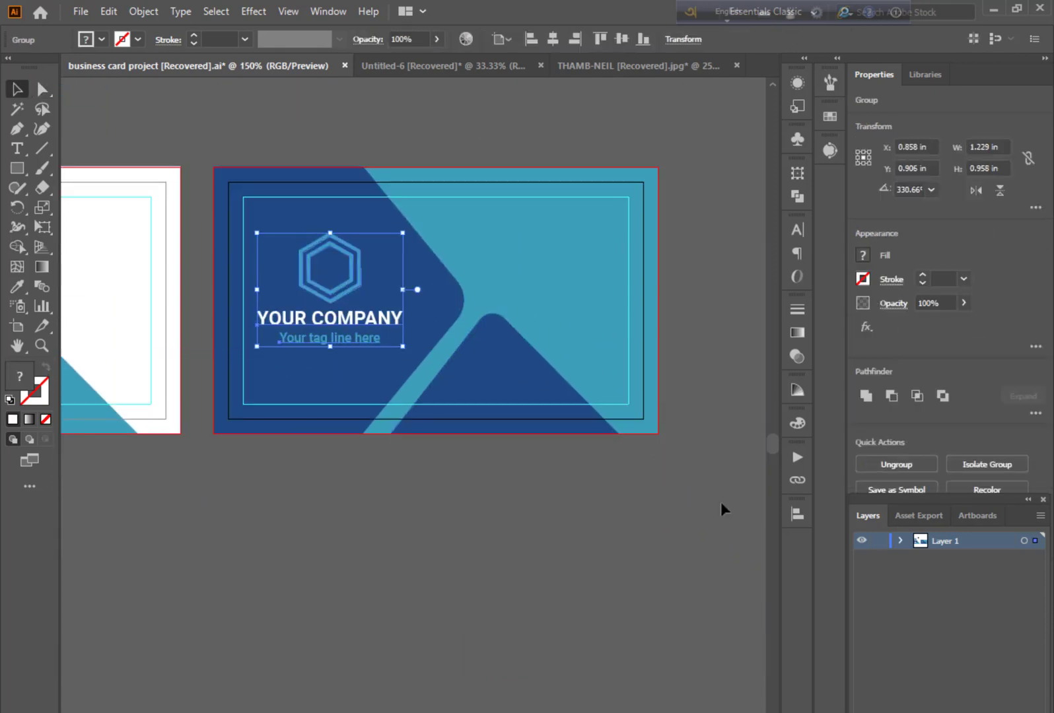
Centre the logo group vertically on the second card and nudge it left to the inner guide
click(797, 514)
click(731, 549)
click(797, 514)
key(Left)
key(Left)
key(Left)
key(Left)
key(Left)
key(Left)
key(Left)
key(Left)
key(Left)
click(426, 478)
Move the QR code onto the second card, enlarge it slightly and place it in the upper-right corner of the inner guide
key(ctrl+minus)
key(ctrl+minus)
key(ctrl+plus)
key(ctrl+plus)
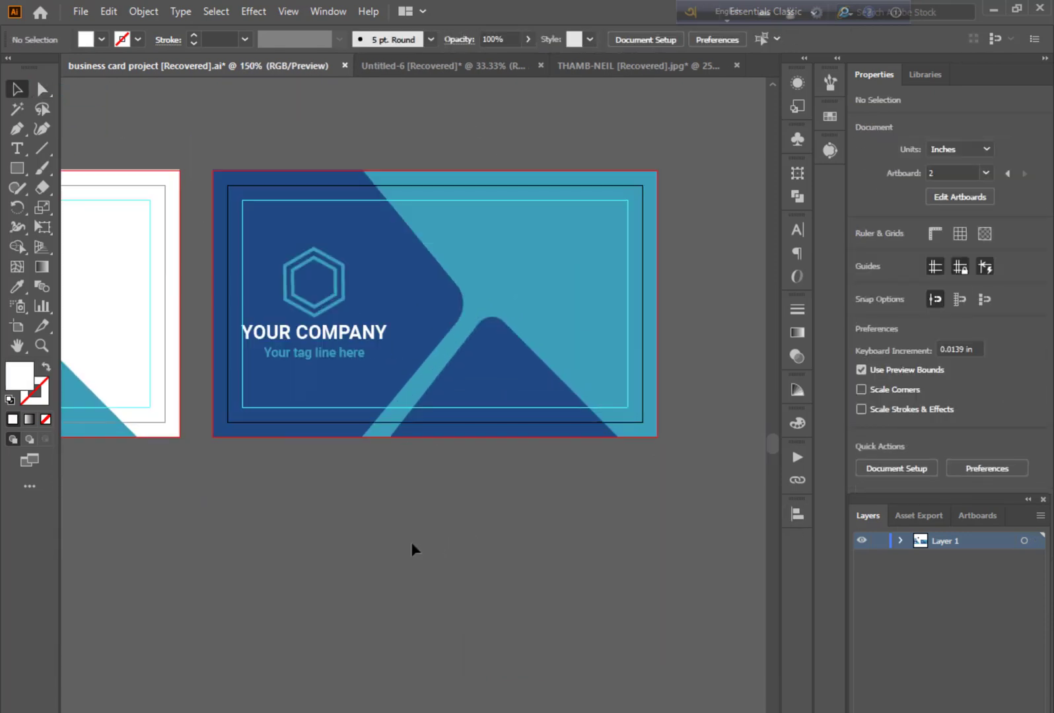
drag(334, 501, 393, 622)
drag(114, 143, 593, 401)
drag(554, 250, 320, 174)
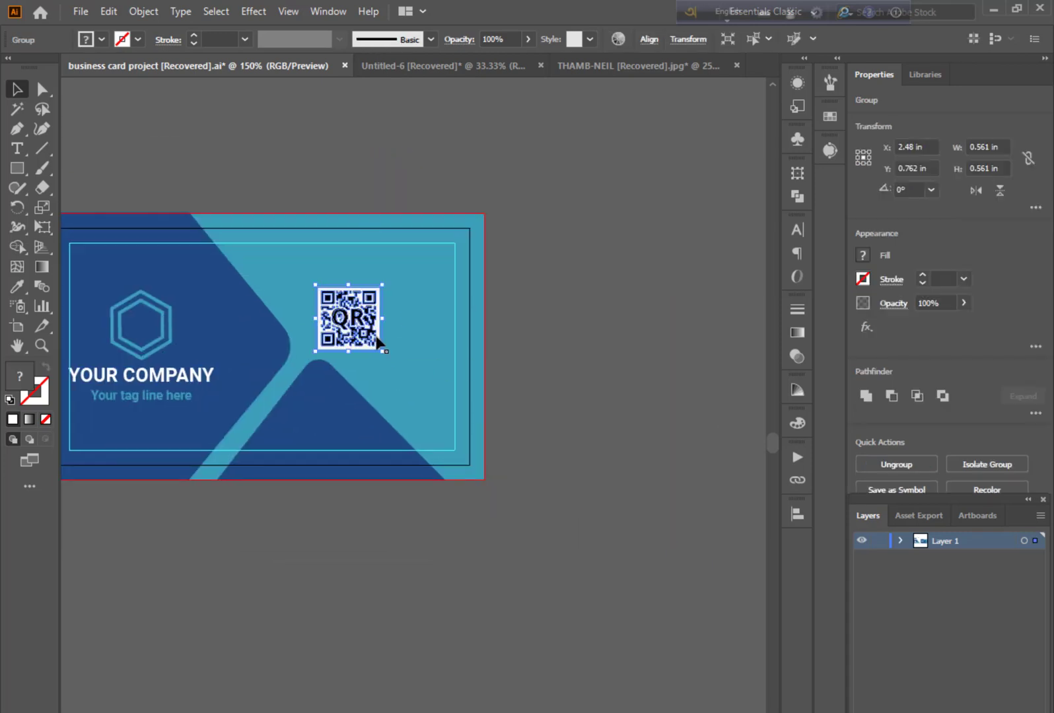
drag(383, 351, 394, 352)
drag(373, 316, 421, 289)
click(601, 269)
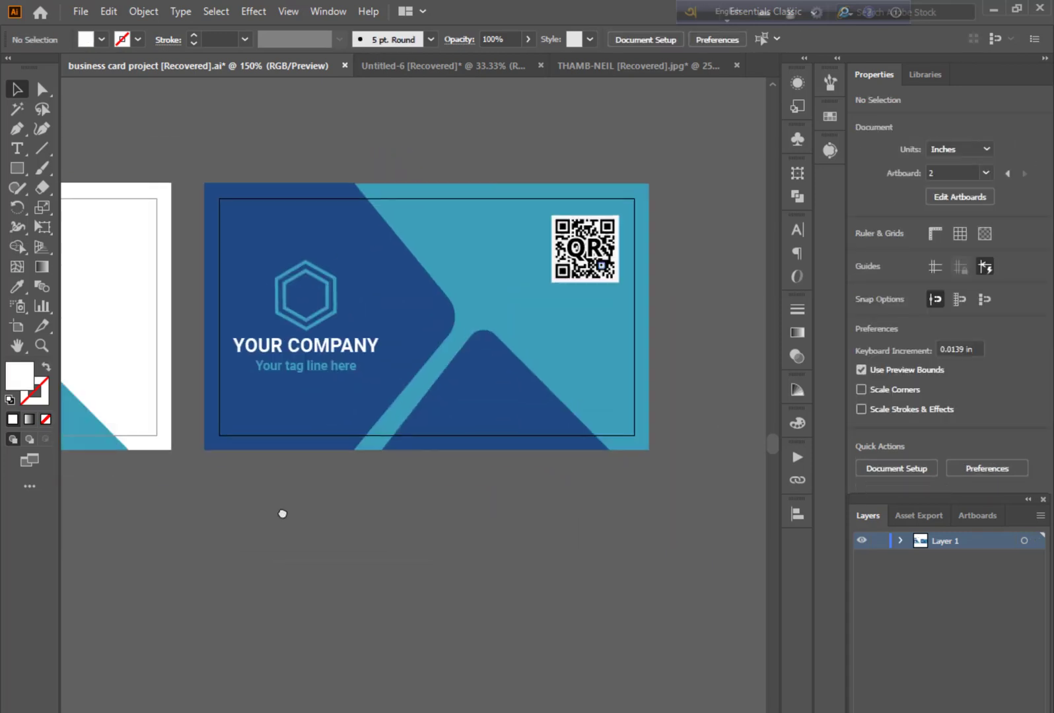